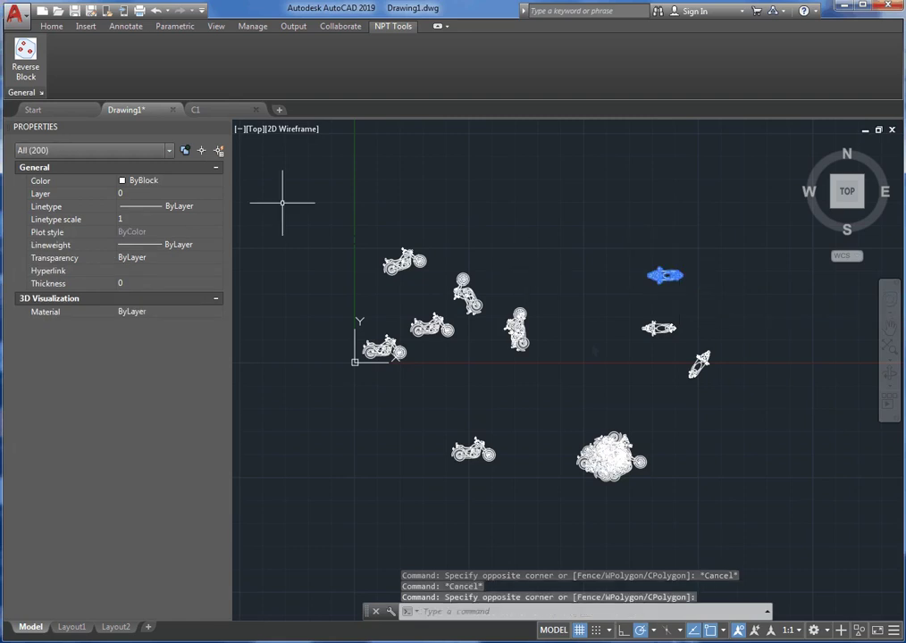
# Select all the motorcycle drawings and check which object types the selection contains, then clear the selection
pyautogui.click(169, 150)
pyautogui.press('Escape')
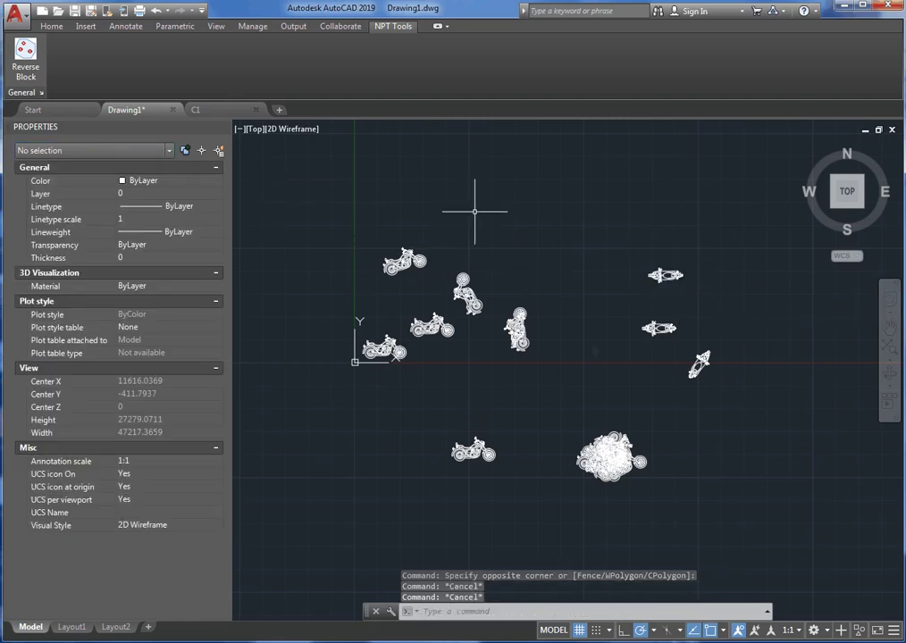
pyautogui.click(299, 207)
pyautogui.click(762, 514)
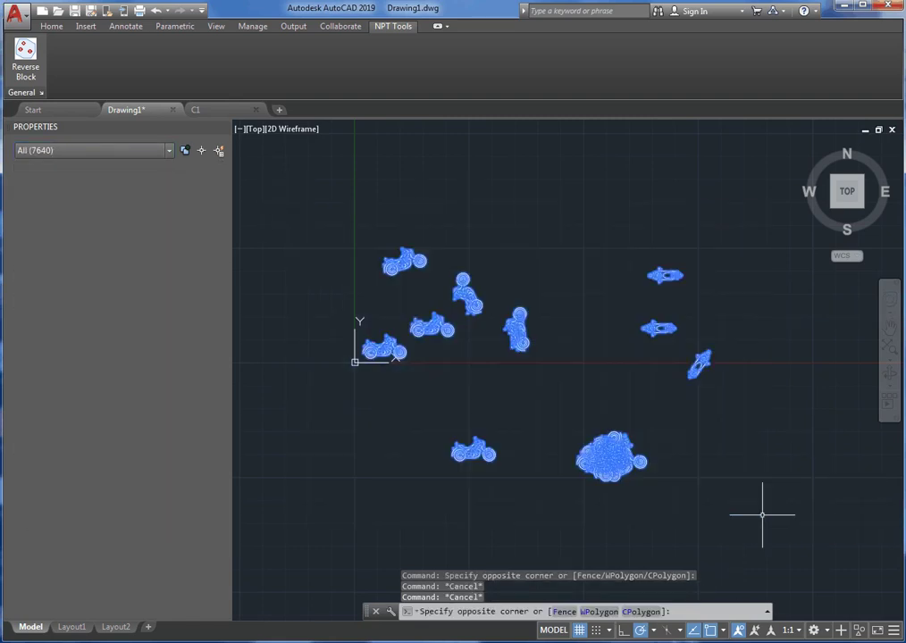
pyautogui.click(107, 152)
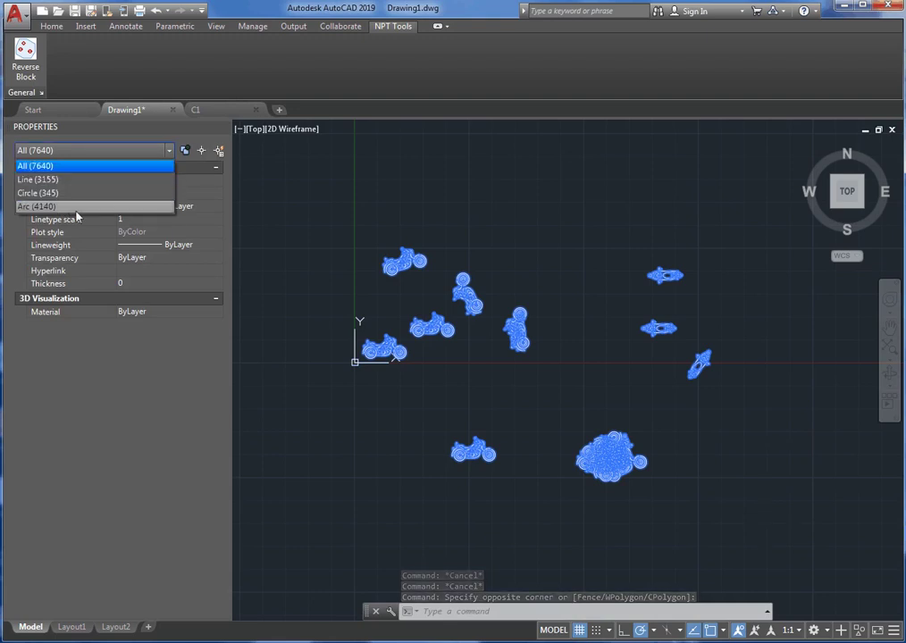
pyautogui.press('Escape')
pyautogui.press('Escape')
# Select the cluster of overlapping motorcycles, check its object types and examine the overlapping linework up close
pyautogui.click(561, 409)
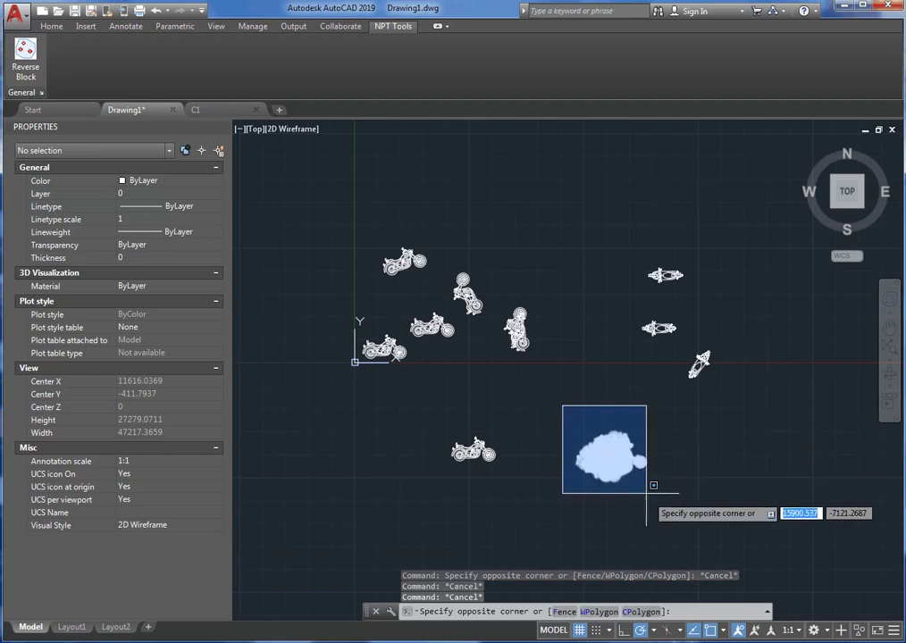
pyautogui.click(679, 502)
pyautogui.click(116, 152)
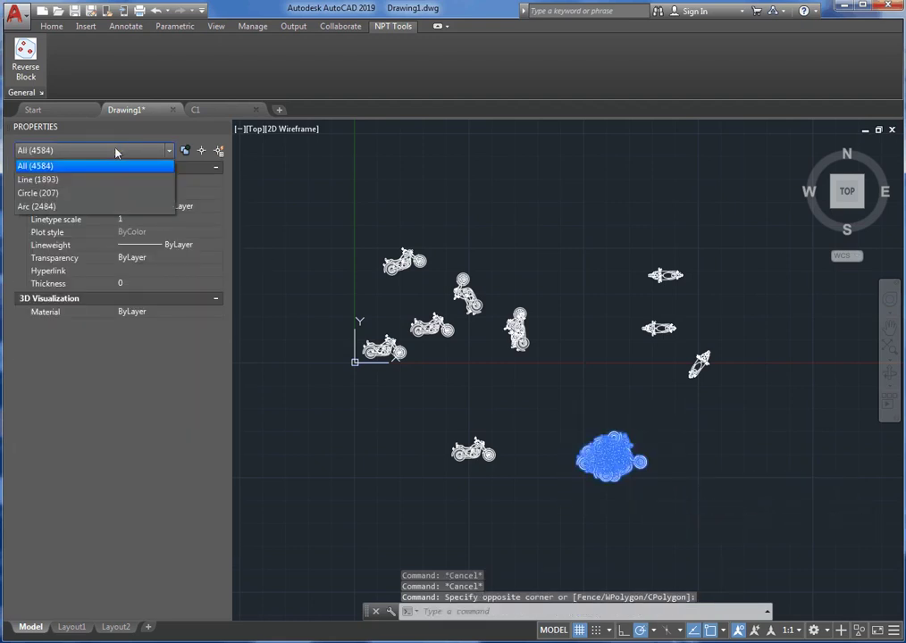
pyautogui.click(115, 150)
pyautogui.scroll(10, 611, 446)
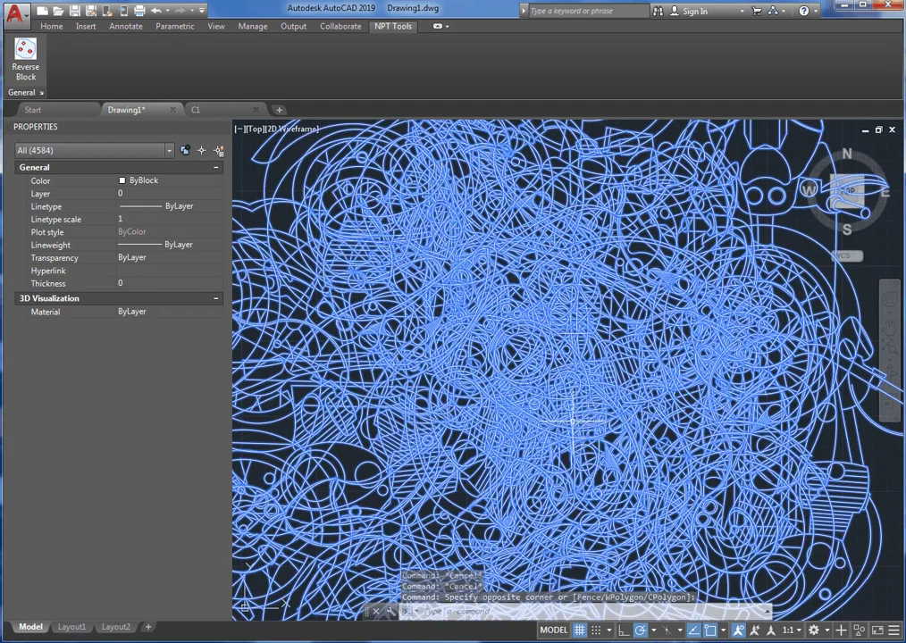
pyautogui.scroll(-5, 597, 333)
pyautogui.scroll(-6, 600, 354)
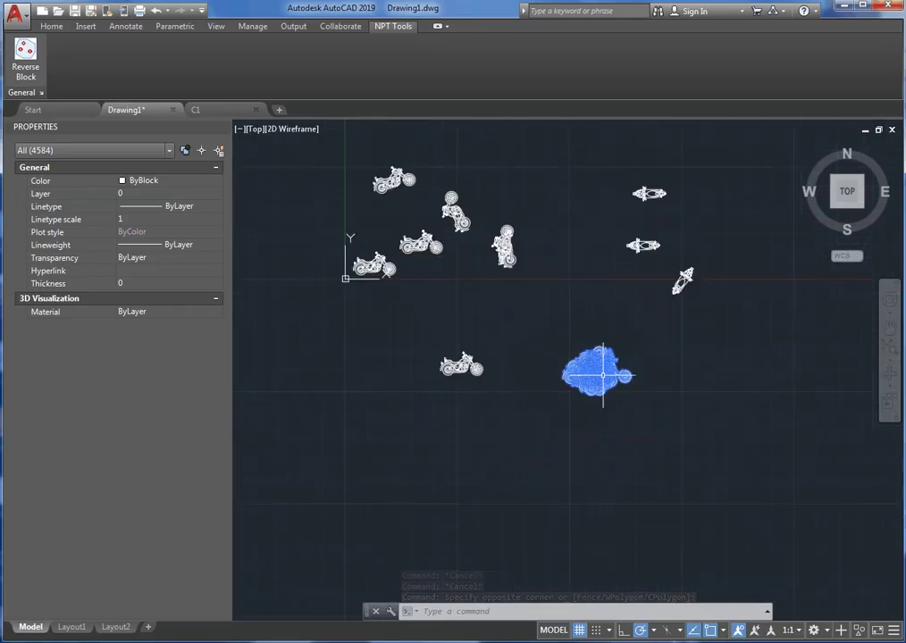
pyautogui.press('Escape')
# Run Reverse Block on the side-view motorcycle nearest the origin to convert all matching copies into blocks named motorBig
pyautogui.scroll(6, 476, 238)
pyautogui.scroll(-4, 501, 244)
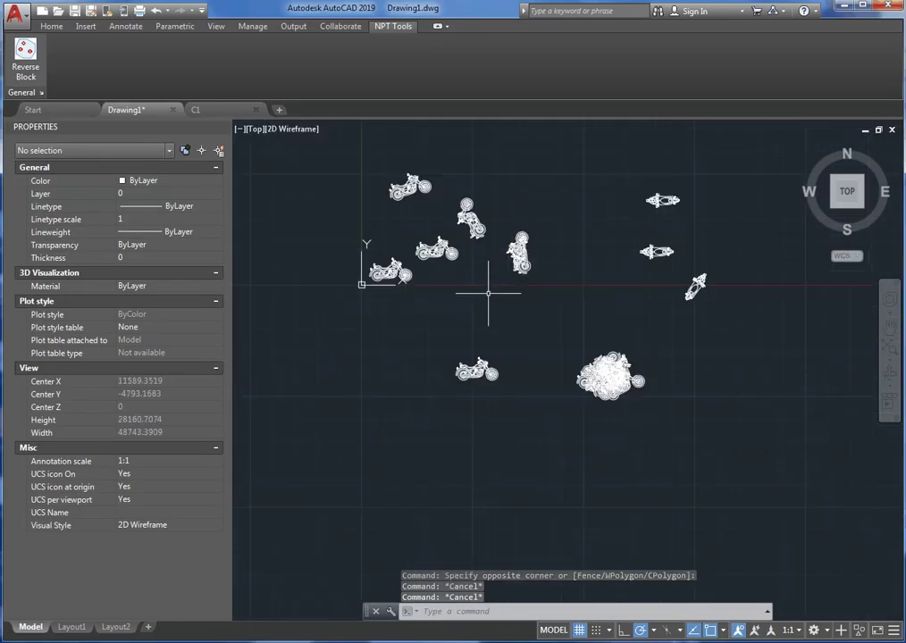
pyautogui.moveTo(485, 300); pyautogui.dragTo(494, 337, button='middle')
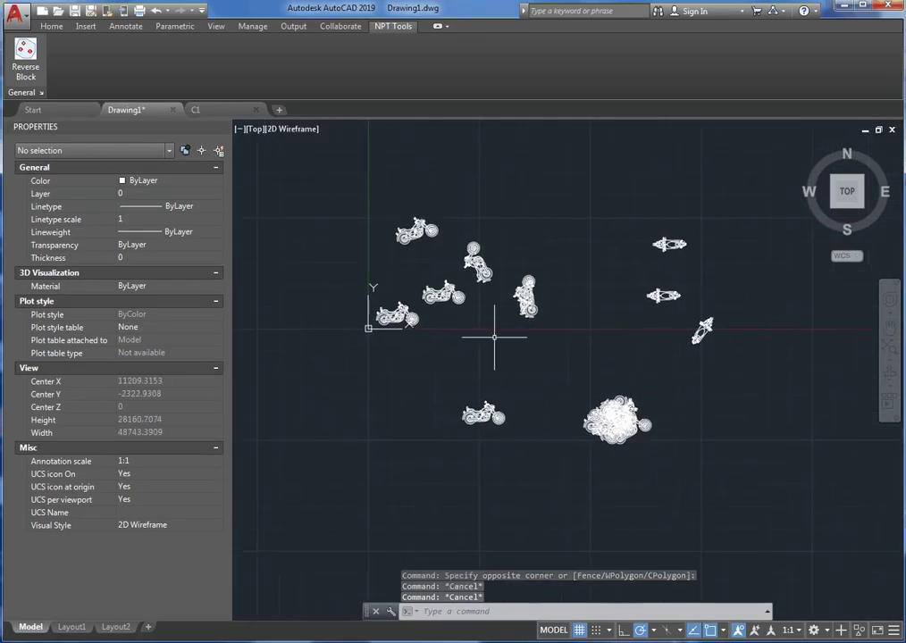
pyautogui.click(25, 54)
pyautogui.scroll(5, 355, 289)
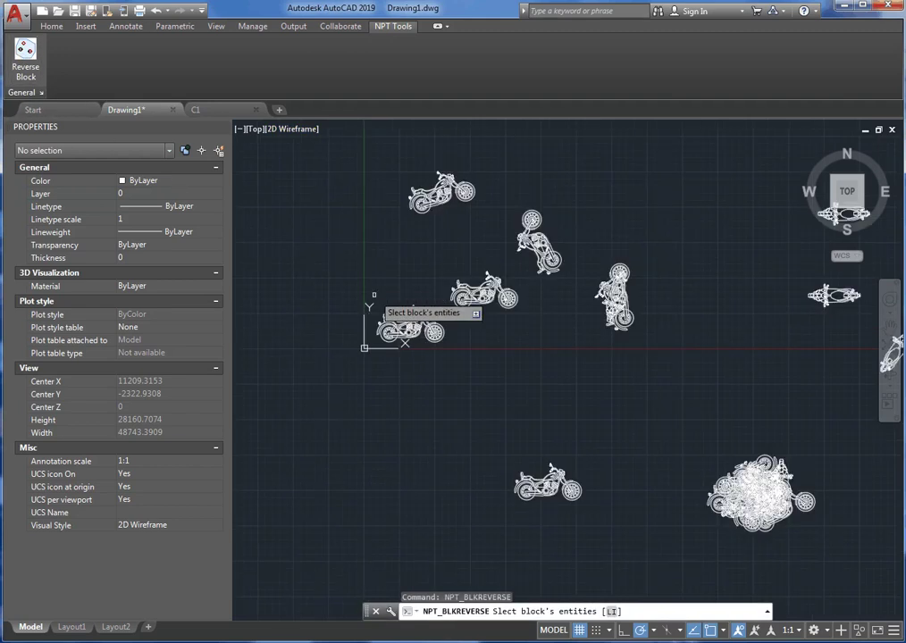
pyautogui.click(364, 293)
pyautogui.click(489, 396)
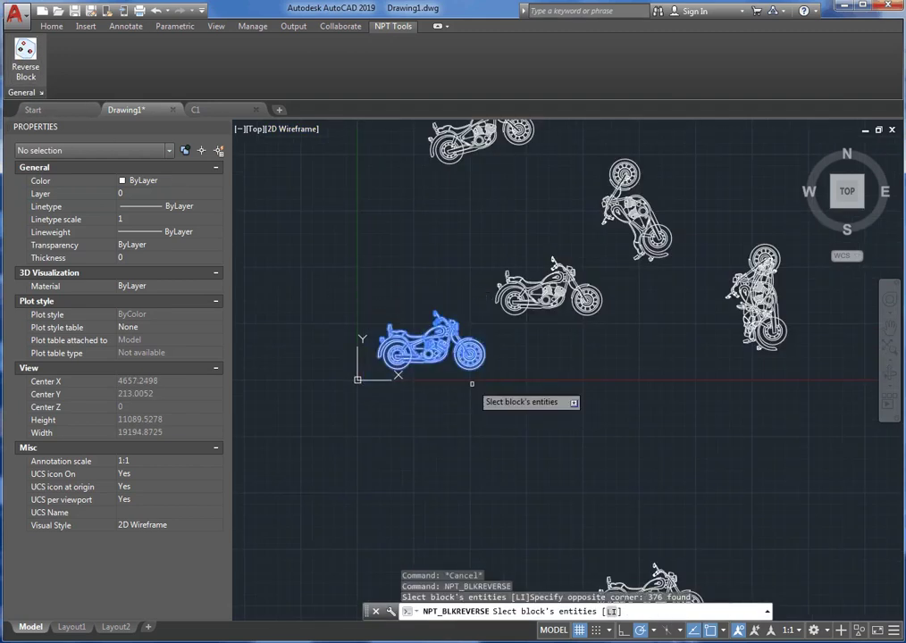
pyautogui.scroll(-4, 437, 382)
pyautogui.press('Return')
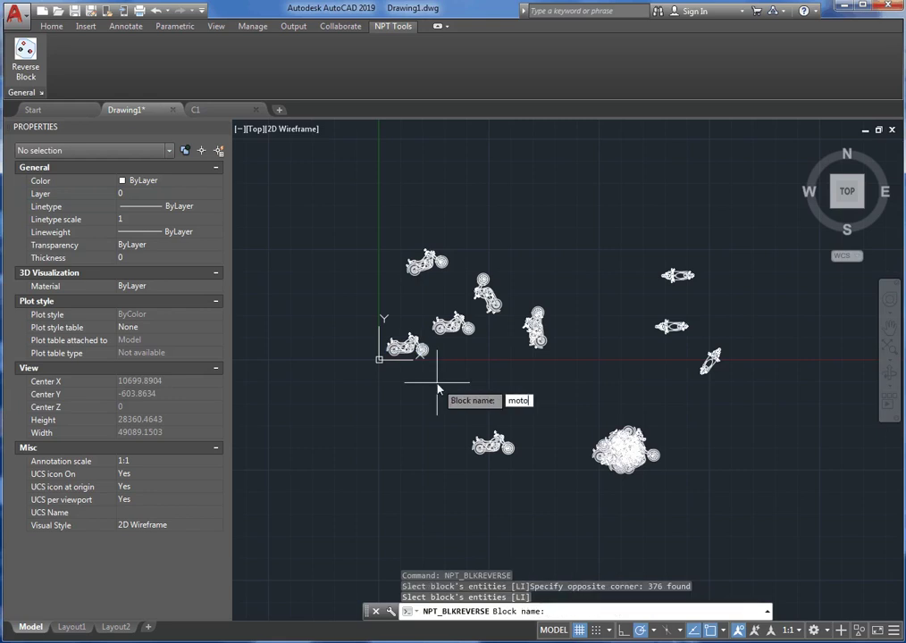
pyautogui.write('motorBig')
pyautogui.press('Return')
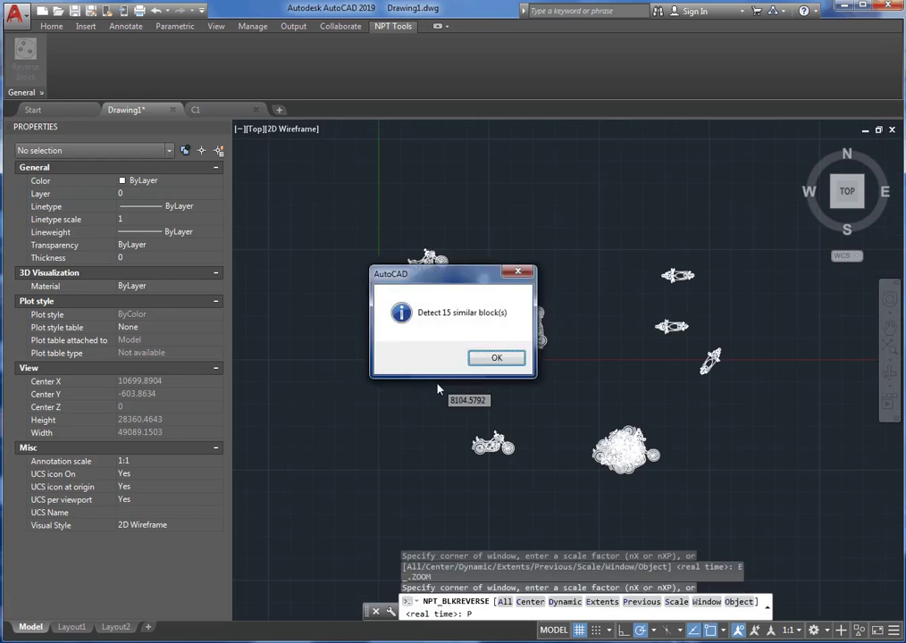
pyautogui.click(490, 360)
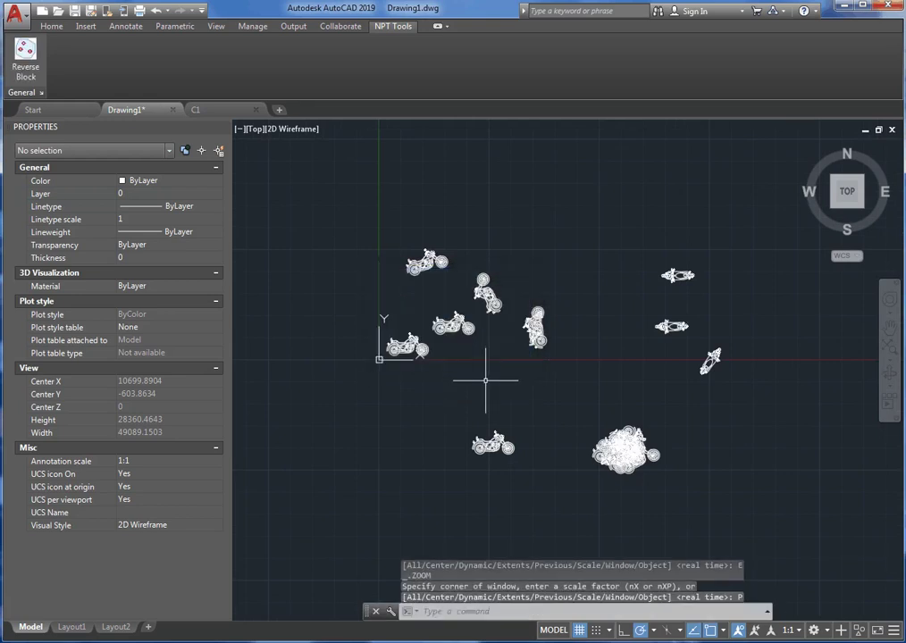
# Check the block properties of the two lower side-view motorcycles near the origin, then clear the selection
pyautogui.click(457, 326)
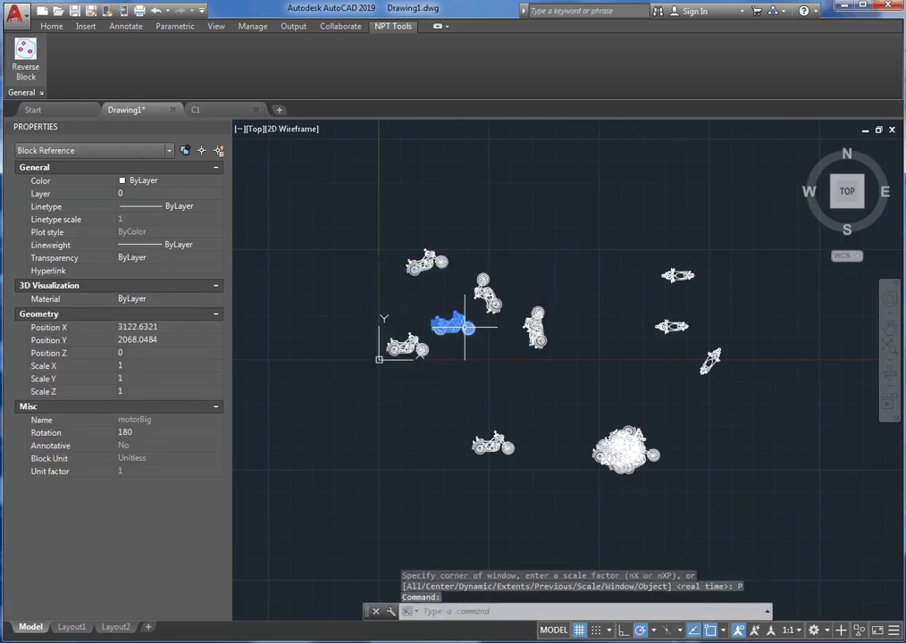
pyautogui.click(407, 345)
pyautogui.press('Escape')
# Select every block similar to the motorBig nearest the origin, inspect the matches, and clear the selection
pyautogui.click(415, 347)
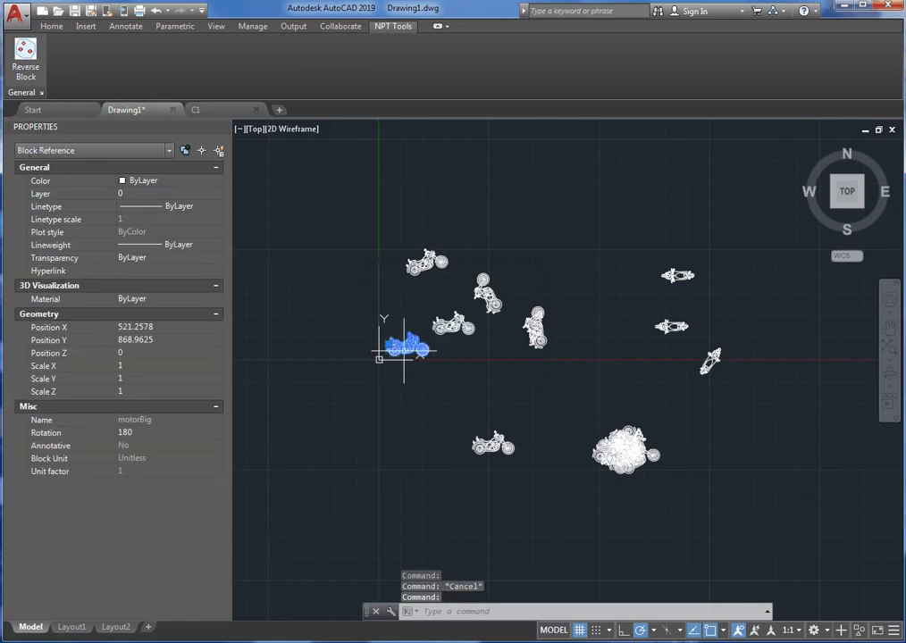
pyautogui.rightClick(406, 352)
pyautogui.click(453, 233)
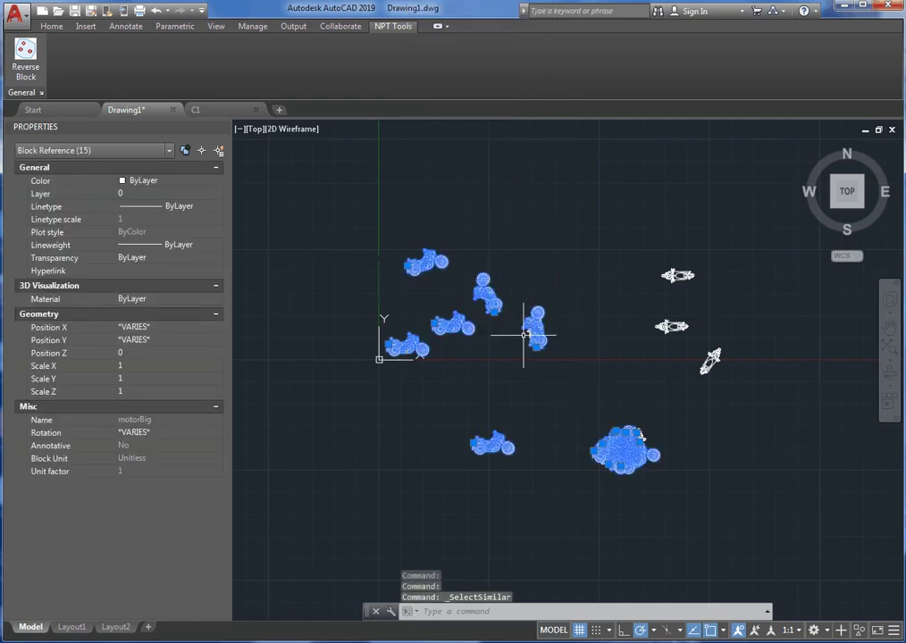
pyautogui.scroll(8, 527, 335)
pyautogui.scroll(-7, 589, 357)
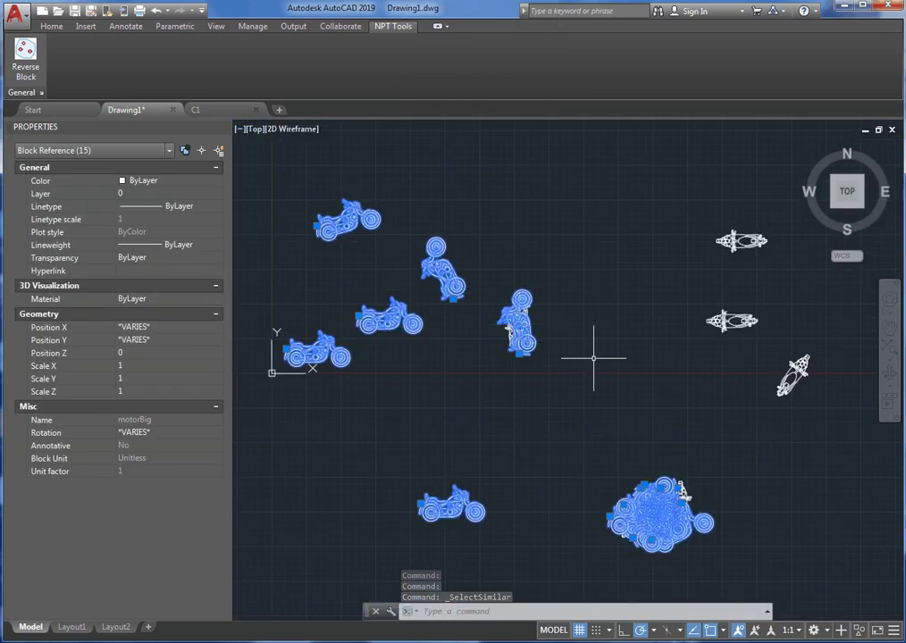
pyautogui.press('Escape')
pyautogui.scroll(-2, 581, 338)
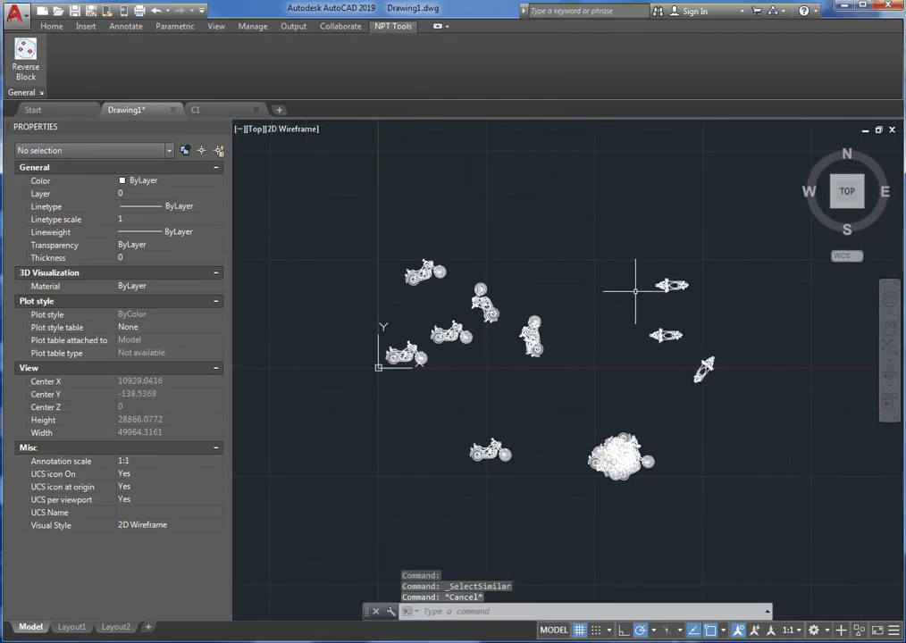
# Select the two upper top-view motorcycles and check which object types they contain, then clear the selection
pyautogui.click(633, 259)
pyautogui.click(709, 312)
pyautogui.click(630, 311)
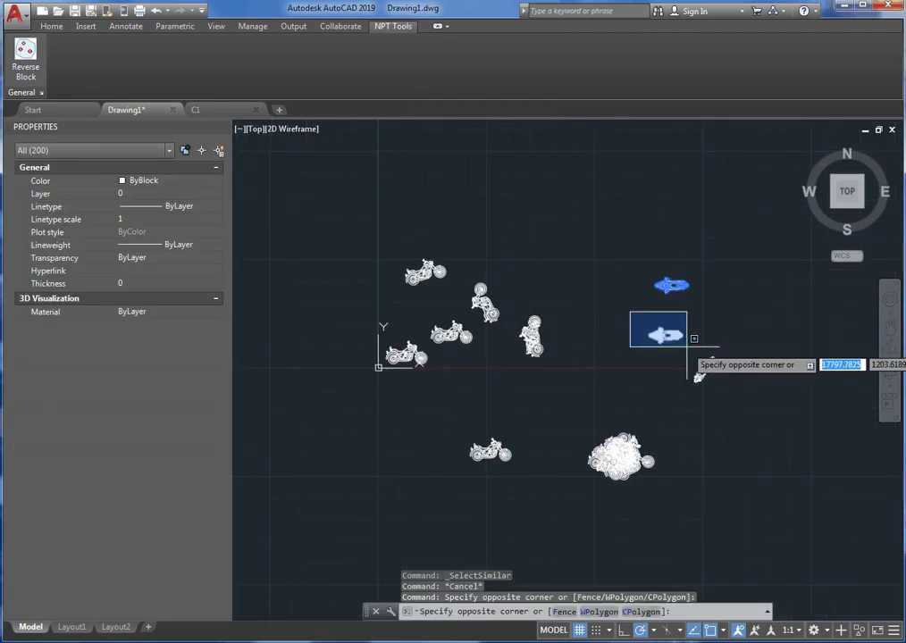
pyautogui.click(690, 344)
pyautogui.click(88, 150)
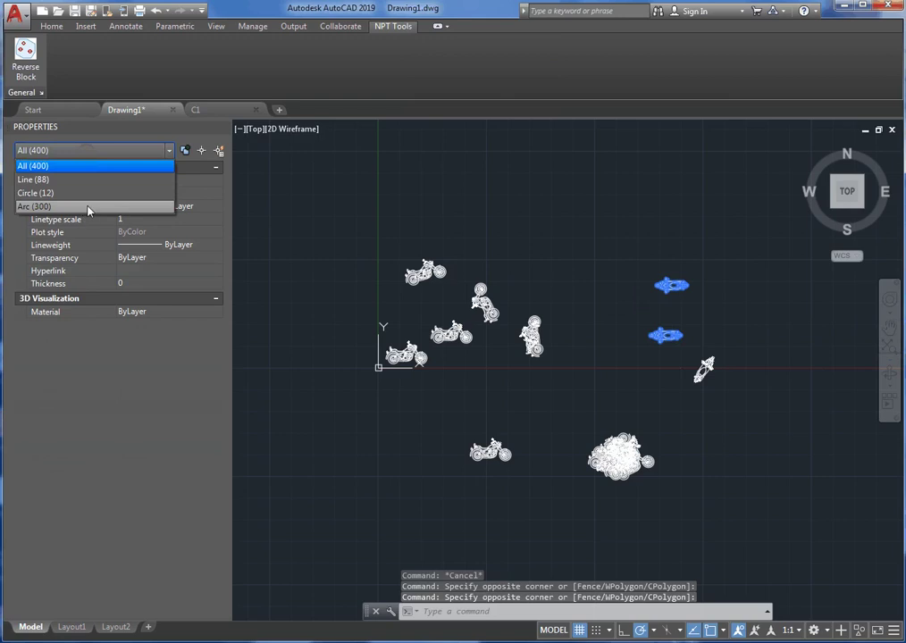
pyautogui.press('Escape')
# Run Reverse Block on the uppermost top-view motorcycle to convert all matching copies into blocks named motorSmall
pyautogui.click(603, 257)
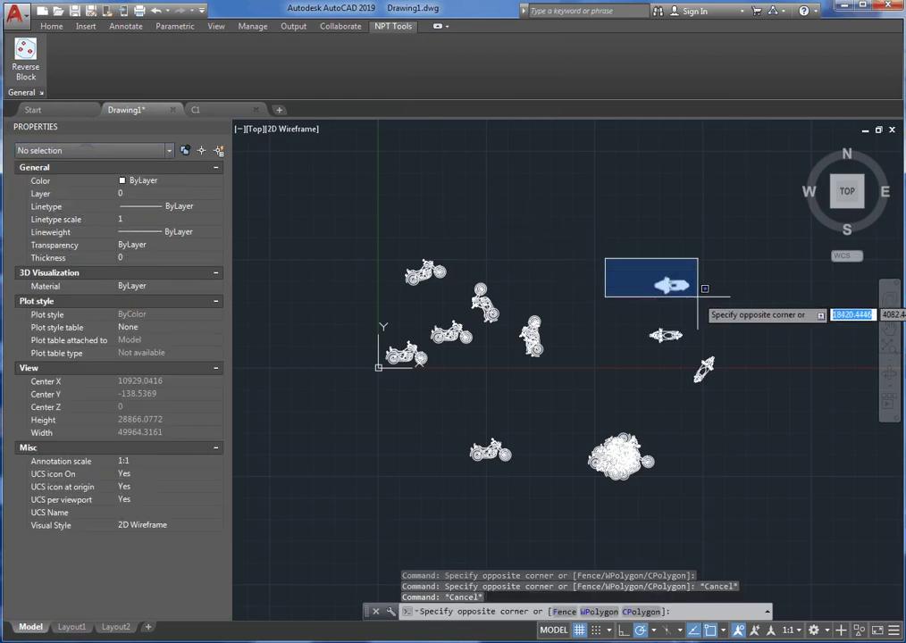
pyautogui.click(706, 299)
pyautogui.click(28, 61)
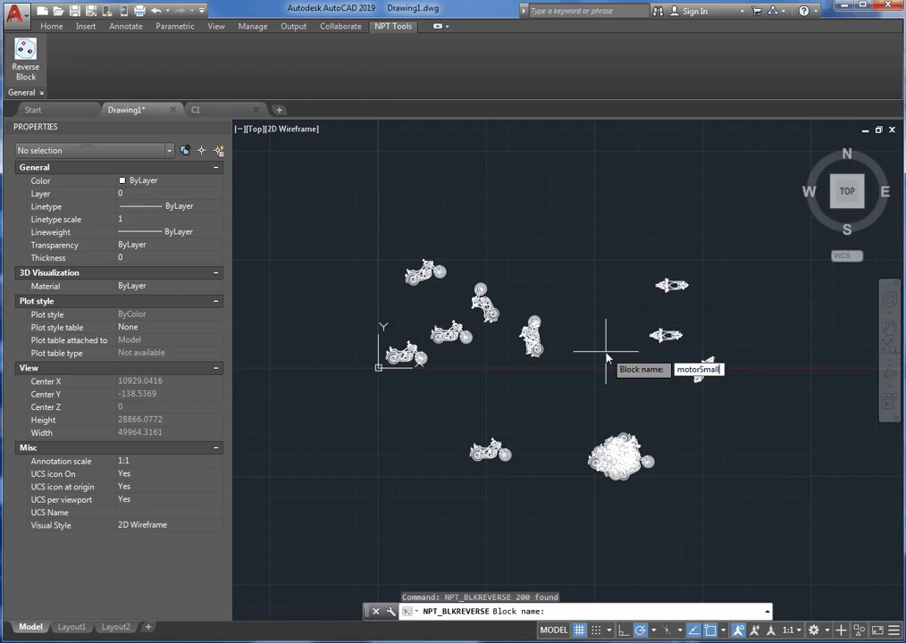
pyautogui.press('Return')
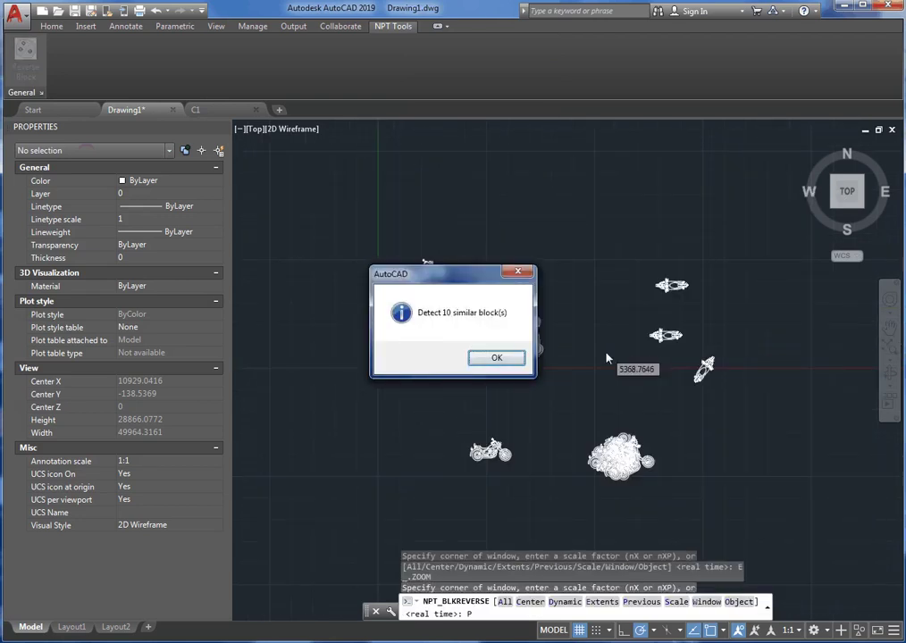
pyautogui.press('Return')
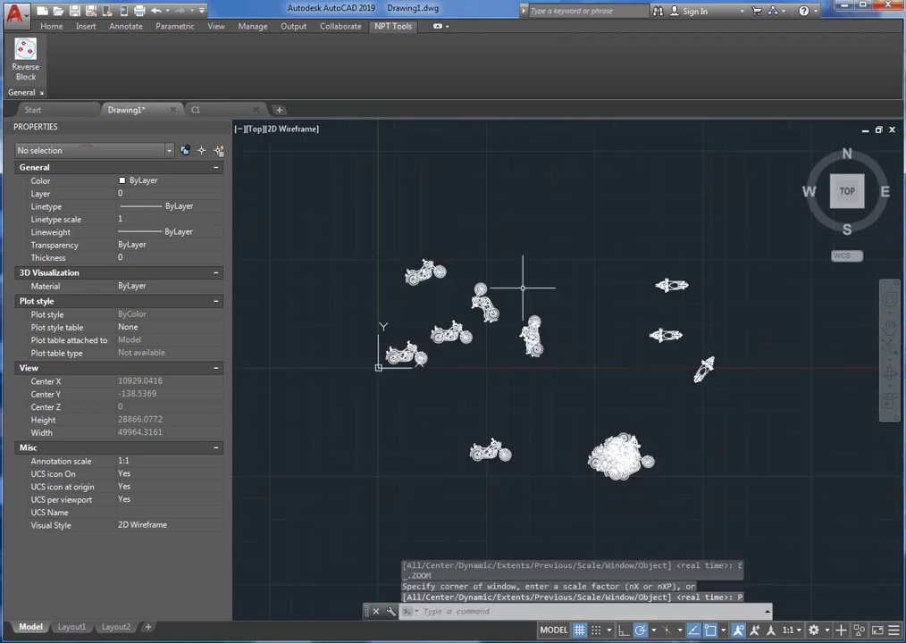
# Select all the motorcycles to check that they are block references, then clear the selection
pyautogui.click(335, 224)
pyautogui.click(700, 485)
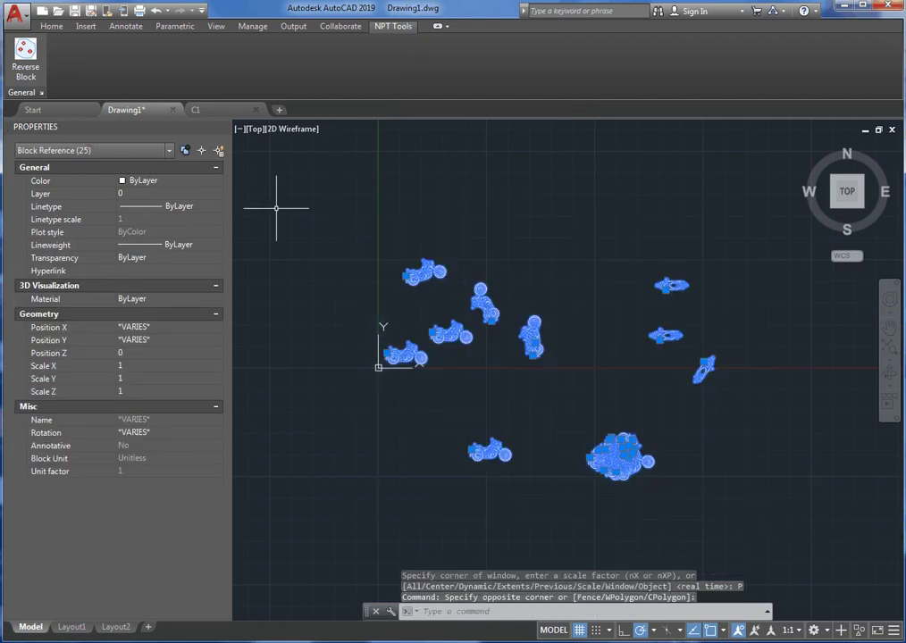
pyautogui.press('Escape')
# Move the motorBig block rotated 276° to the right, clear of the top-view motorcycle it overlaps
pyautogui.scroll(6, 527, 344)
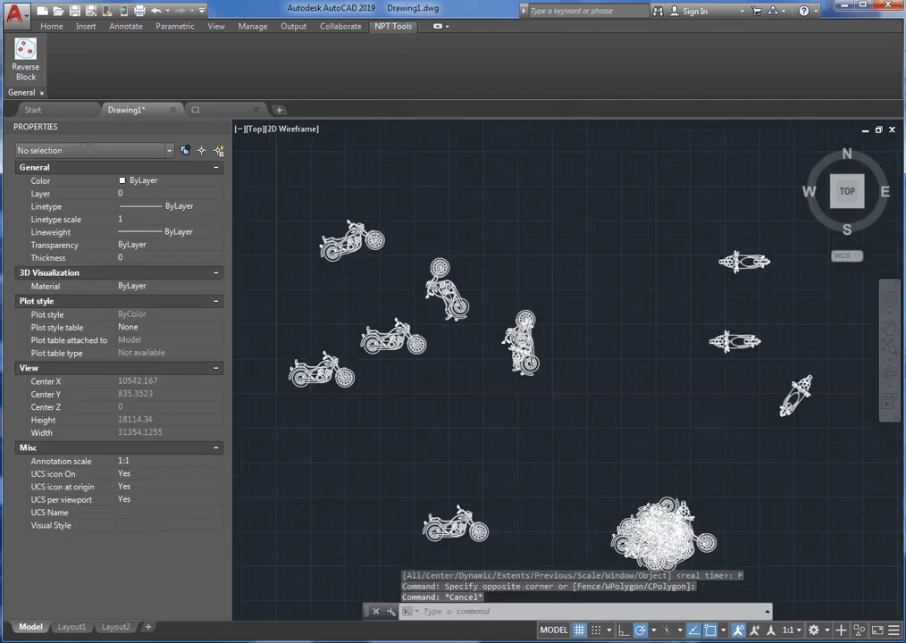
pyautogui.click(511, 360)
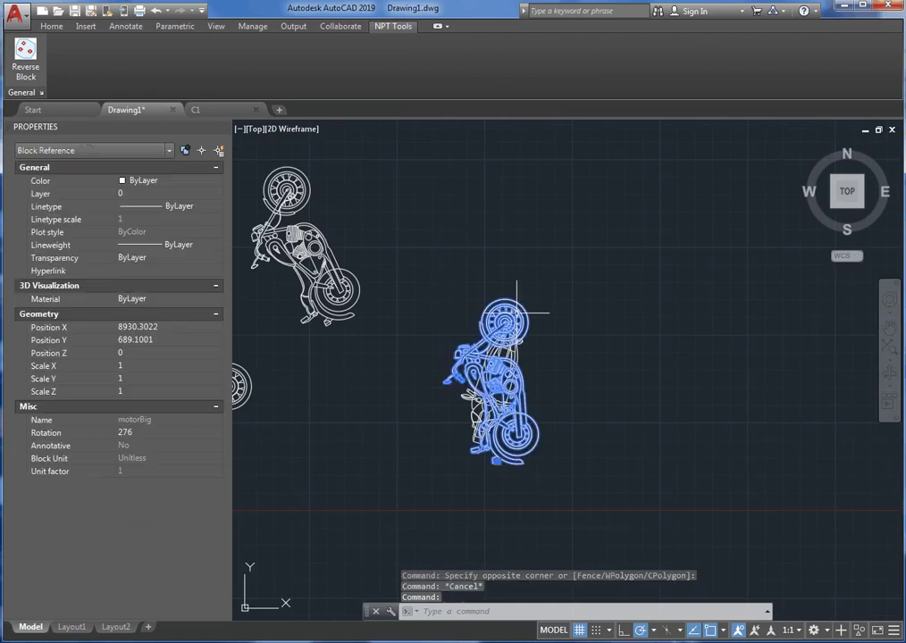
pyautogui.click(498, 462)
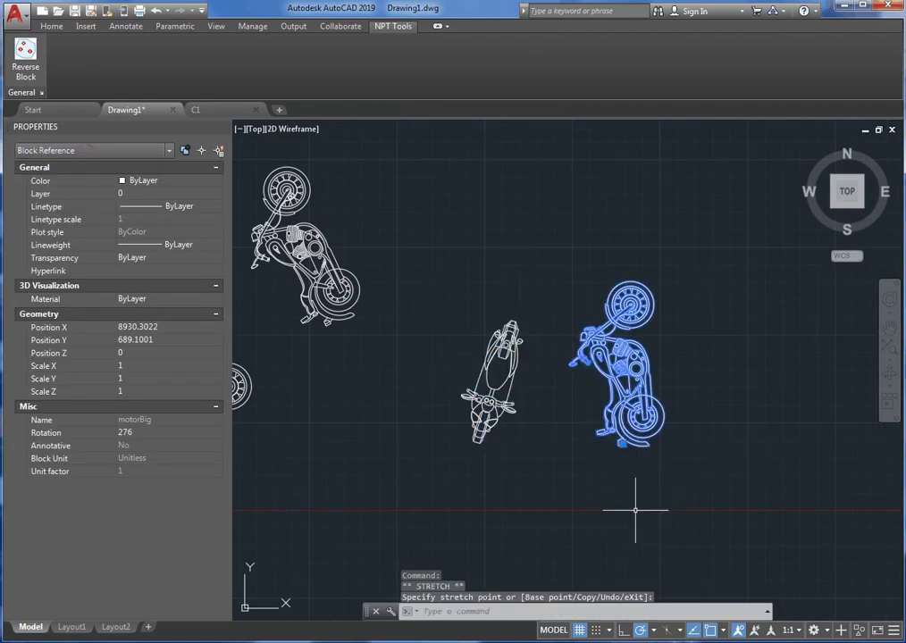
pyautogui.press('Escape')
# Move the motorSmall block rotated 244° out of the overlapping cluster to free space at its upper left
pyautogui.scroll(-5, 531, 252)
pyautogui.scroll(5, 624, 407)
pyautogui.click(648, 393)
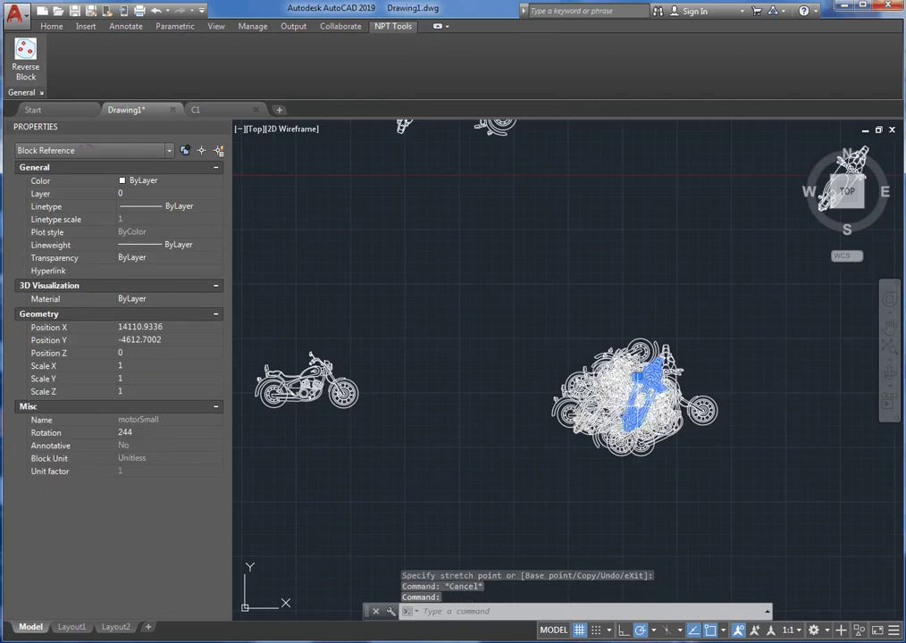
pyautogui.click(661, 407)
pyautogui.click(538, 268)
pyautogui.press('Escape')
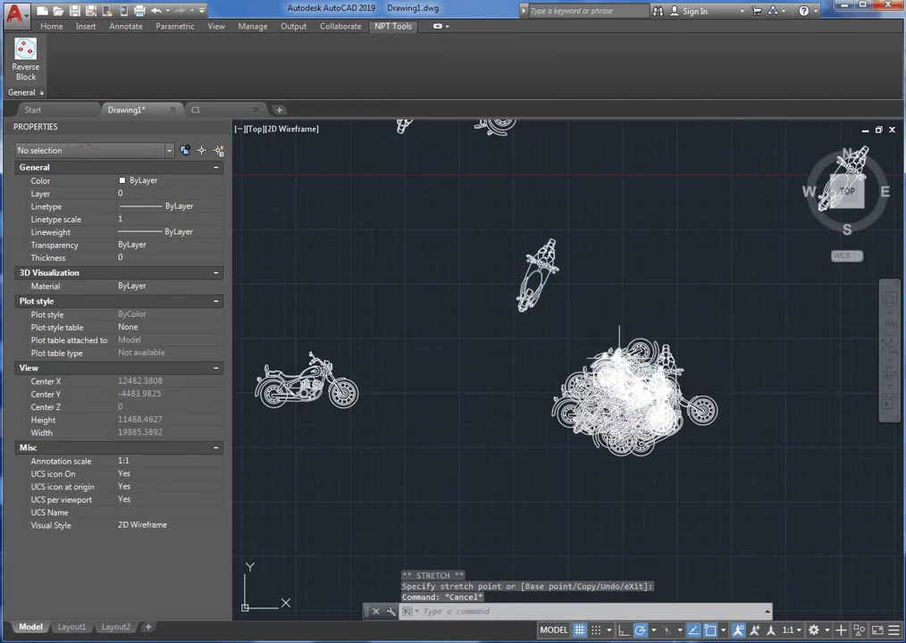
# Move the motorSmall block rotated 136° out of the overlapping cluster to free space at its upper right
pyautogui.click(648, 393)
pyautogui.click(679, 406)
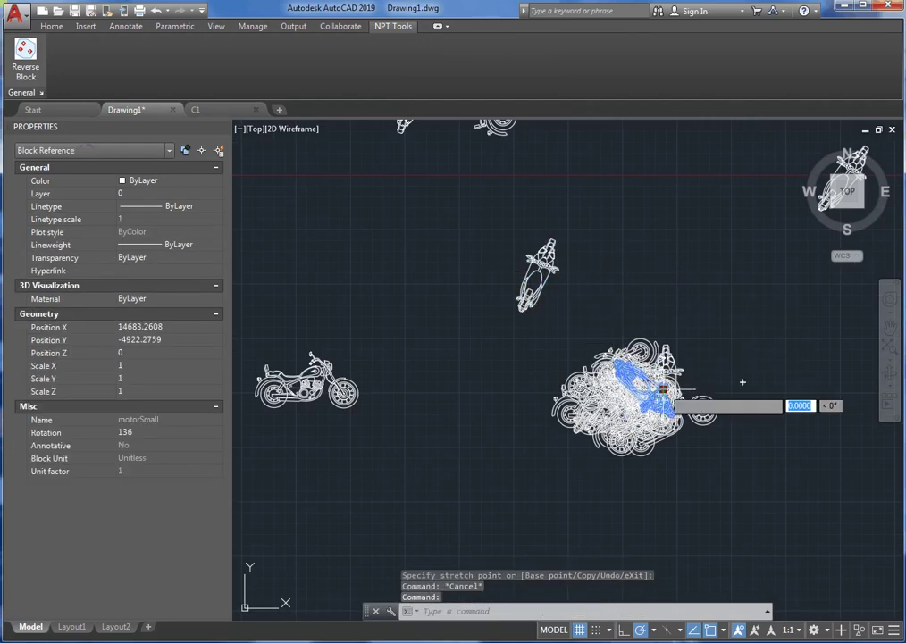
pyautogui.click(746, 283)
pyautogui.press('Escape')
# Move the motorBig block rotated 207° out of the overlapping cluster to free space at its lower left
pyautogui.click(710, 411)
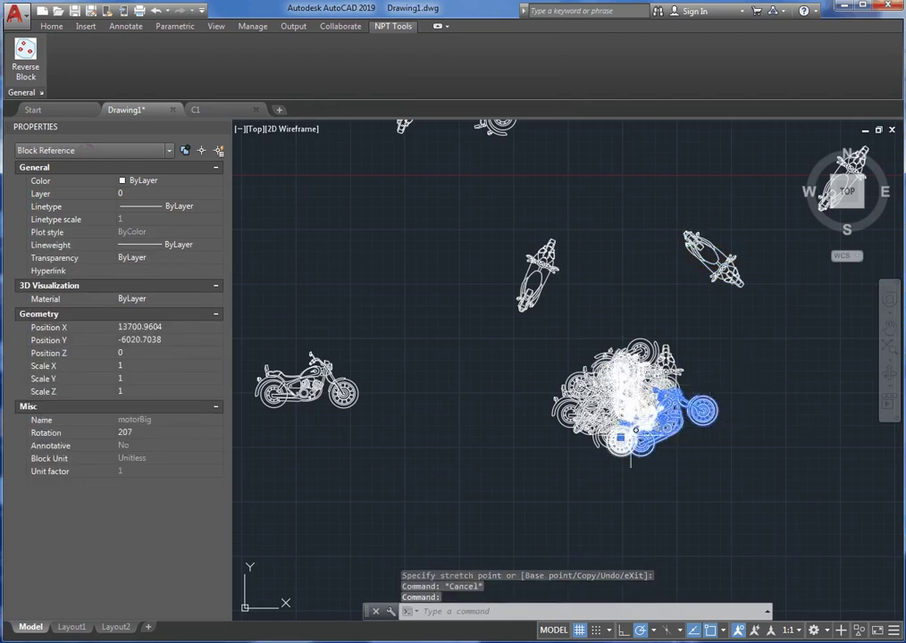
pyautogui.click(621, 436)
pyautogui.click(420, 507)
pyautogui.press('Escape')
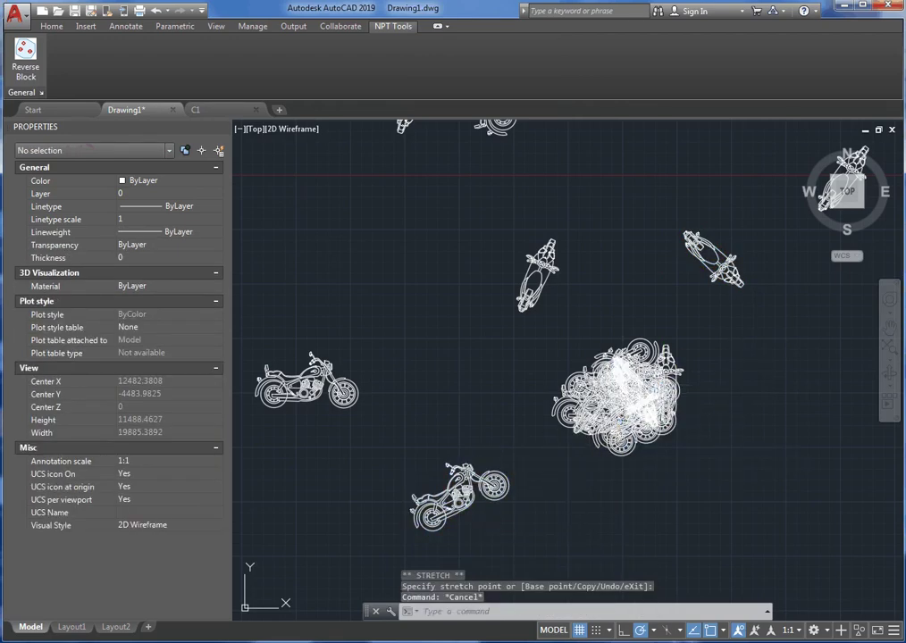
# Move the motorSmall block rotated 119° out of the overlapping cluster to free space at its lower right
pyautogui.click(626, 391)
pyautogui.click(639, 400)
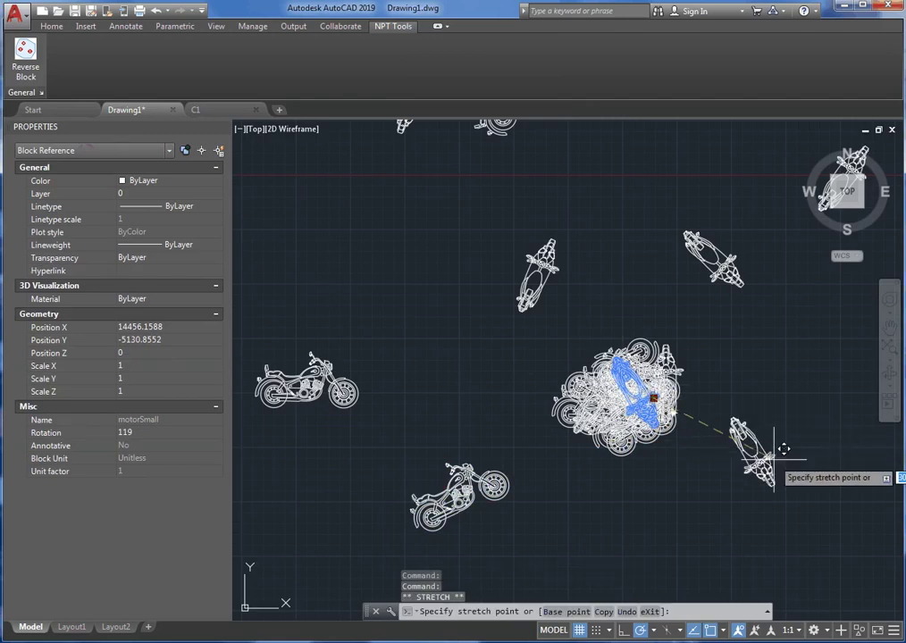
pyautogui.click(744, 487)
pyautogui.press('Escape')
# Select the remaining overlapping motorcycle cluster to check its object types, clear the selection and review the whole arrangement
pyautogui.click(683, 481)
pyautogui.click(579, 362)
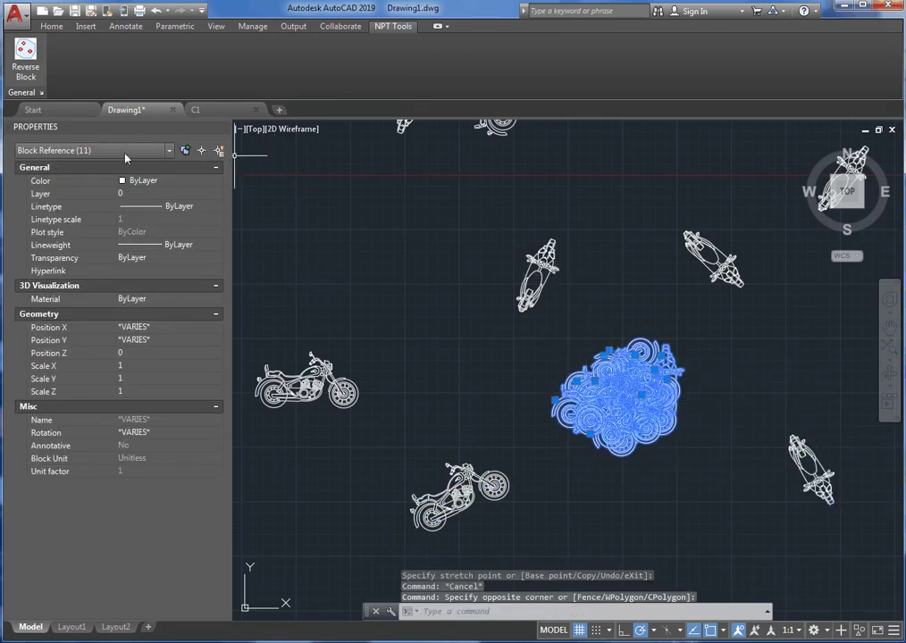
pyautogui.press('Escape')
pyautogui.scroll(-3, 493, 308)
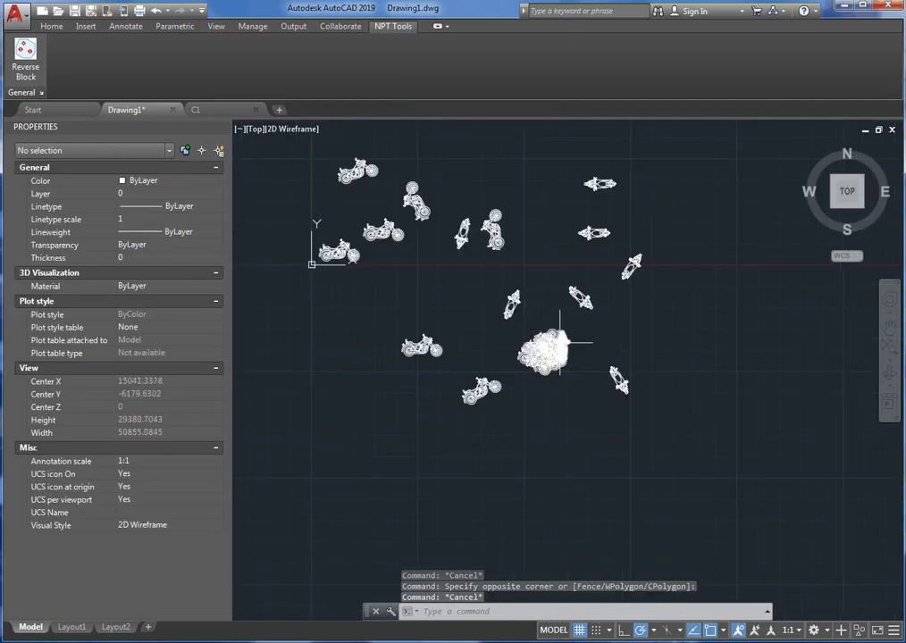
pyautogui.moveTo(478, 318); pyautogui.dragTo(483, 329, button='middle')
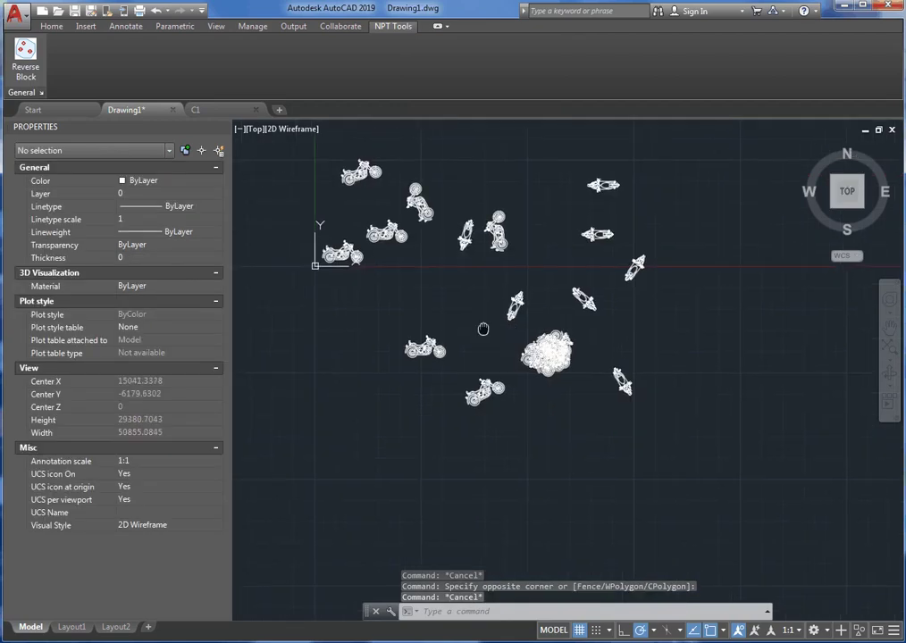
# Switch to the C1 drawing and check which object types make up one loose FCU socket symbol
pyautogui.click(216, 110)
pyautogui.scroll(-6, 625, 286)
pyautogui.scroll(8, 521, 310)
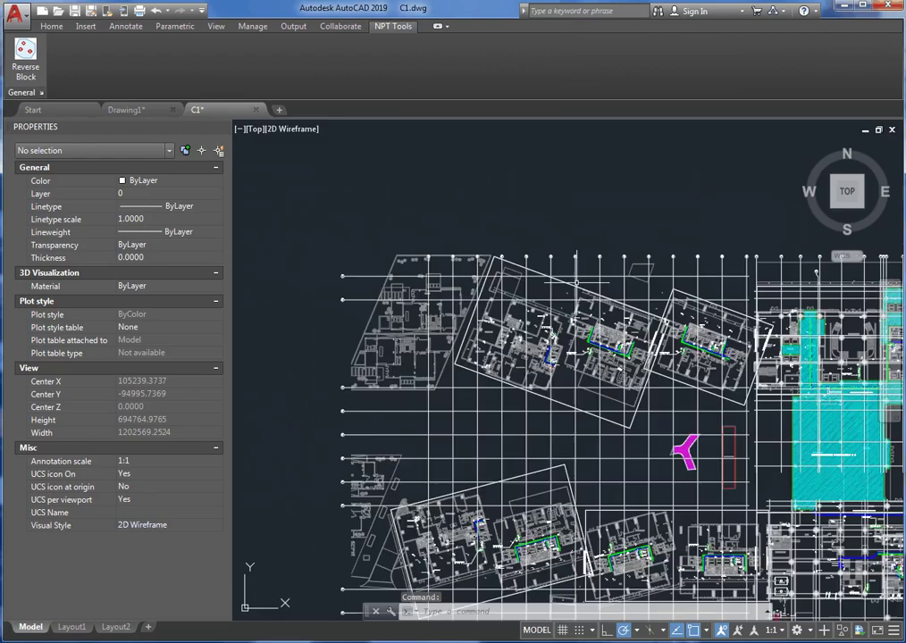
pyautogui.scroll(15, 527, 308)
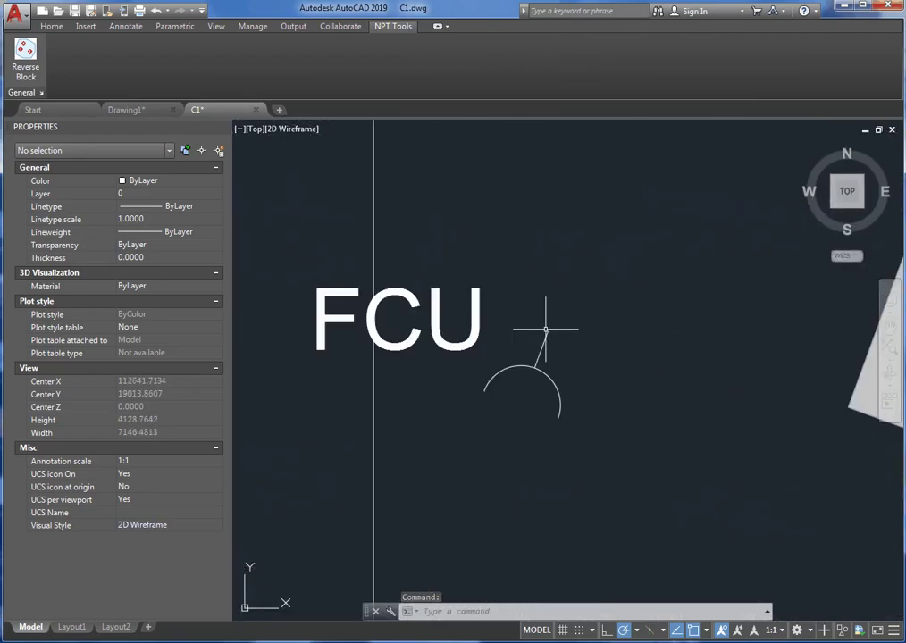
pyautogui.click(611, 473)
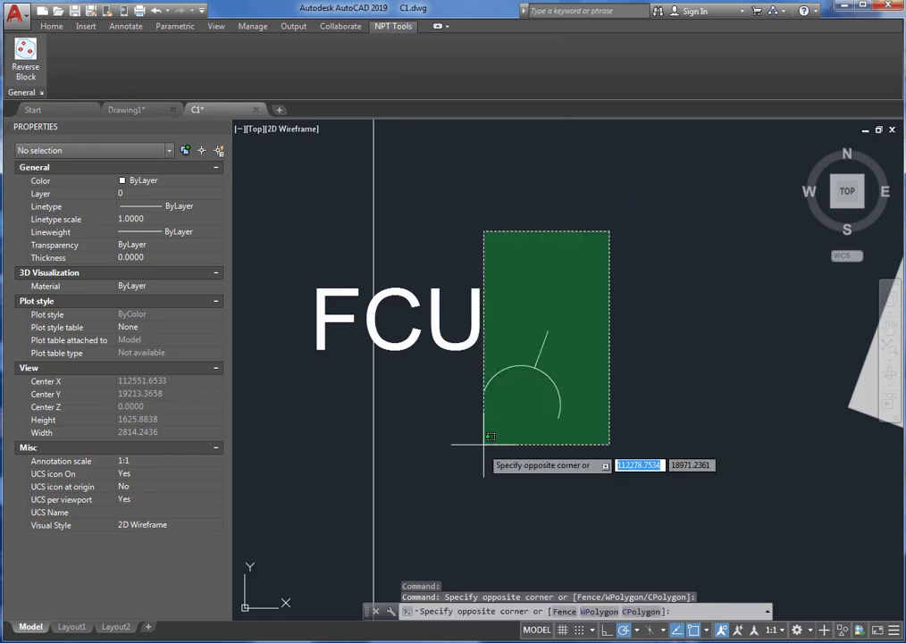
pyautogui.click(539, 230)
pyautogui.click(541, 228)
pyautogui.click(448, 448)
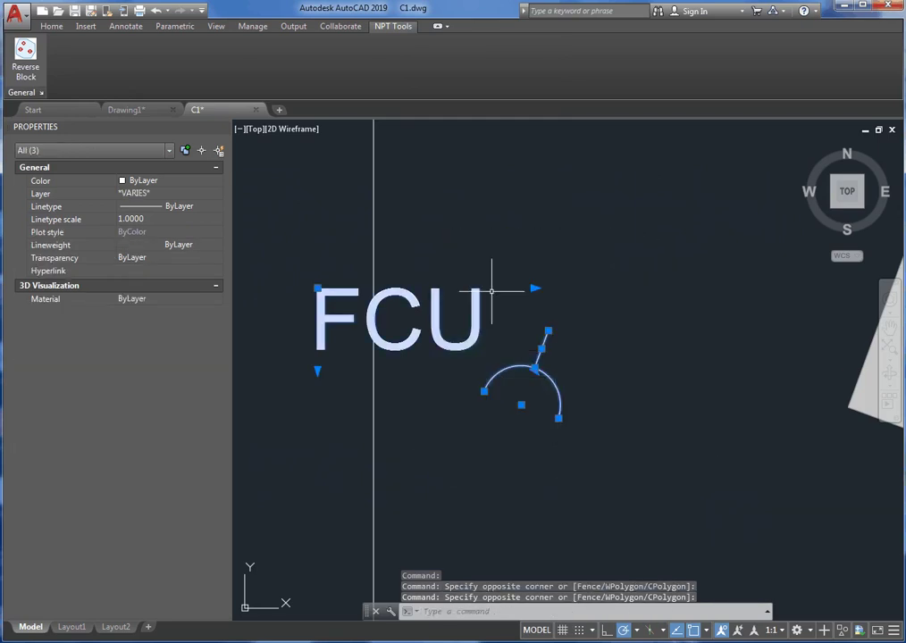
pyautogui.click(99, 151)
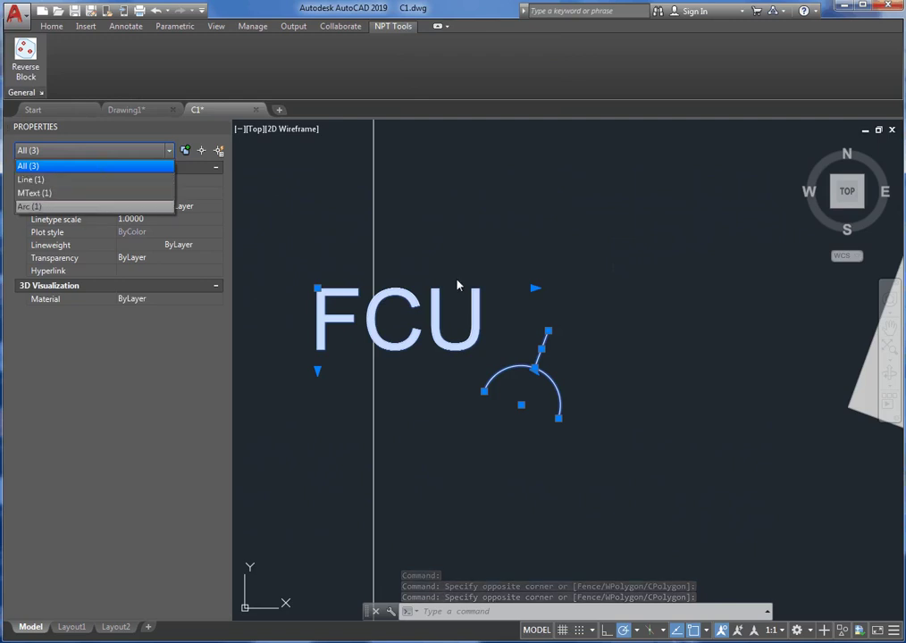
pyautogui.scroll(-4, 490, 229)
pyautogui.click(501, 224)
pyautogui.press('Escape')
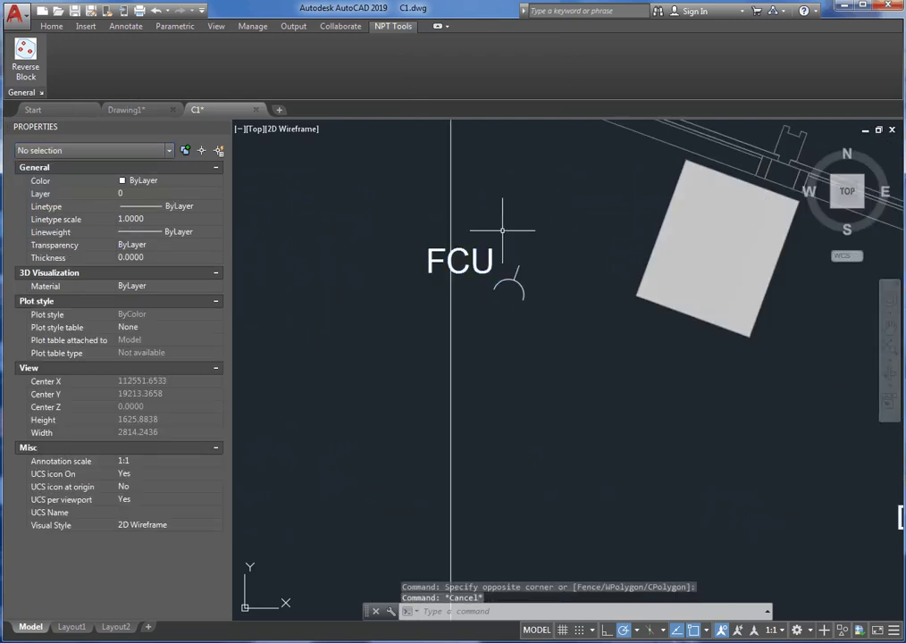
# Run Reverse Block on the FCU text, line and arc to convert all matching symbols into blocks named Socket_FCU
pyautogui.click(35, 74)
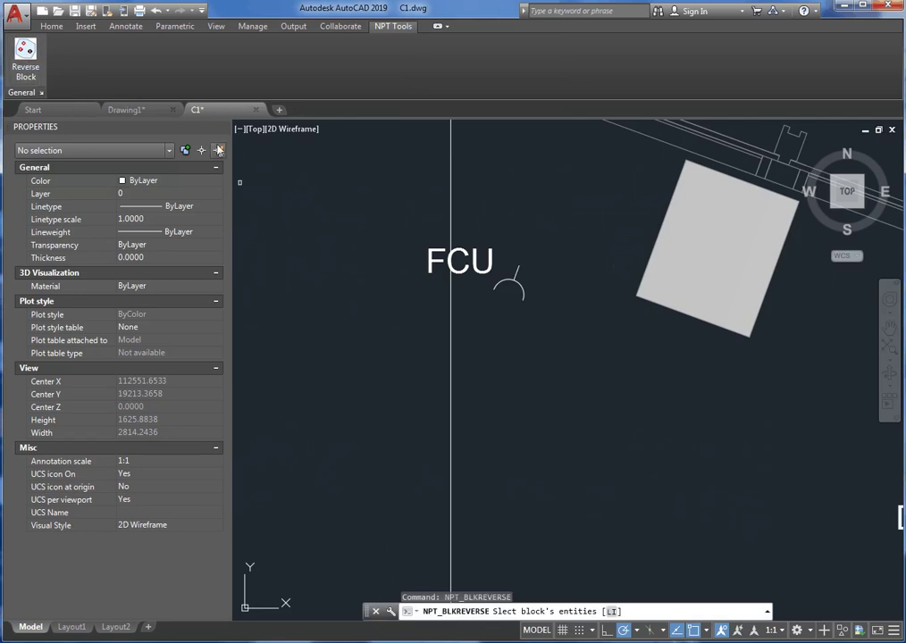
pyautogui.click(359, 203)
pyautogui.click(597, 370)
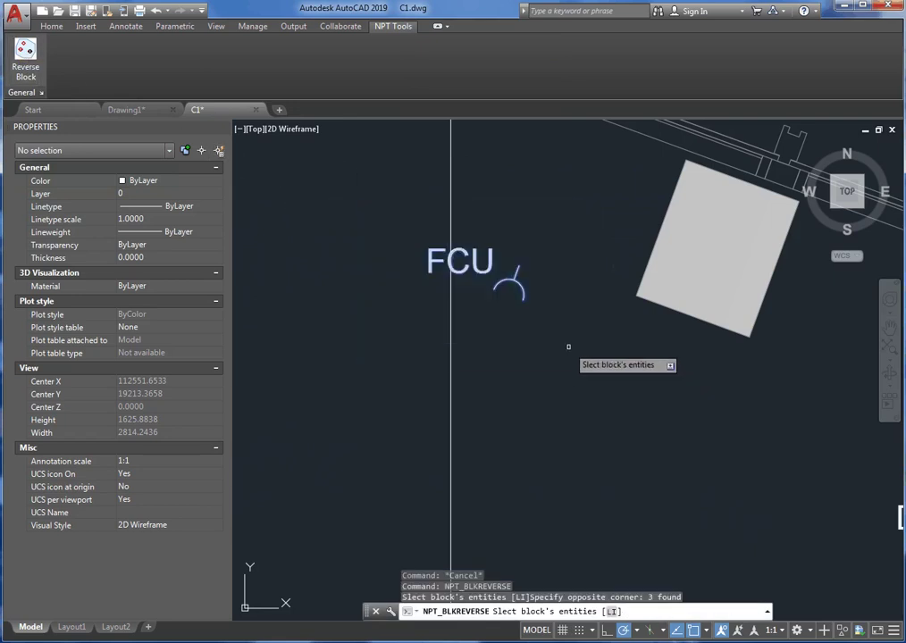
pyautogui.press('Return')
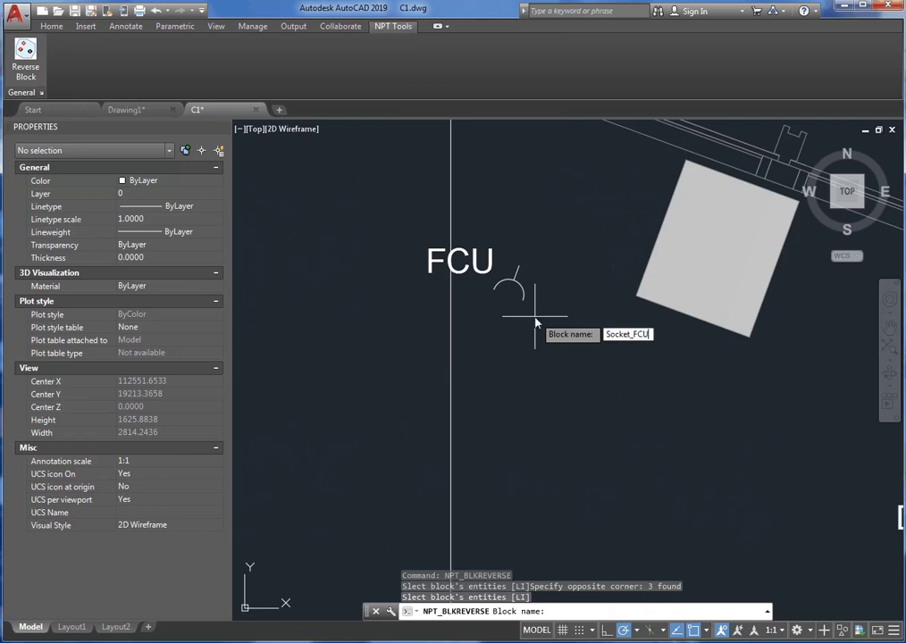
pyautogui.write('Socket_FCU')
pyautogui.press('Return')
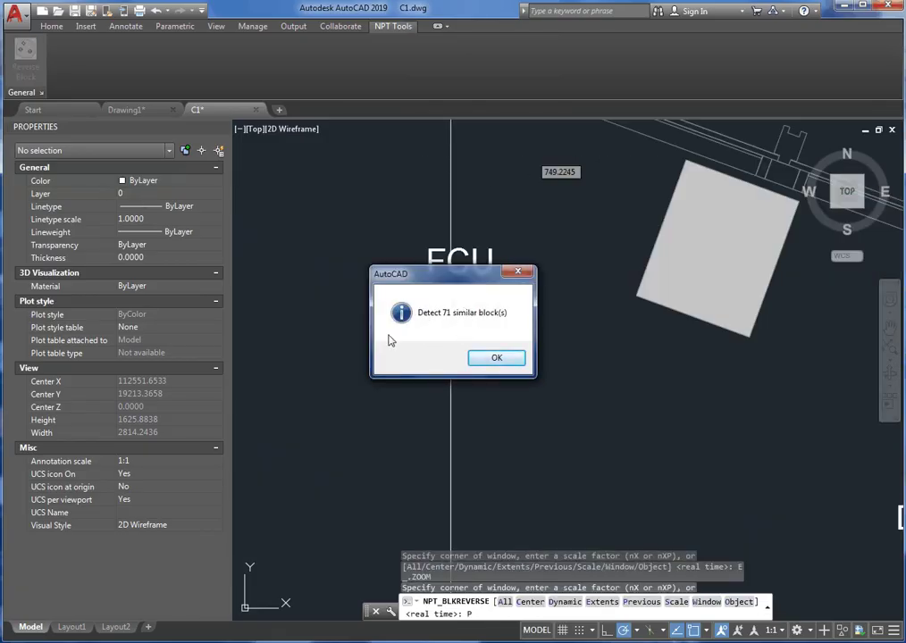
pyautogui.click(497, 359)
# Inspect the converted FCU symbol's block properties and select all similar Socket_FCU blocks in the drawing
pyautogui.click(477, 265)
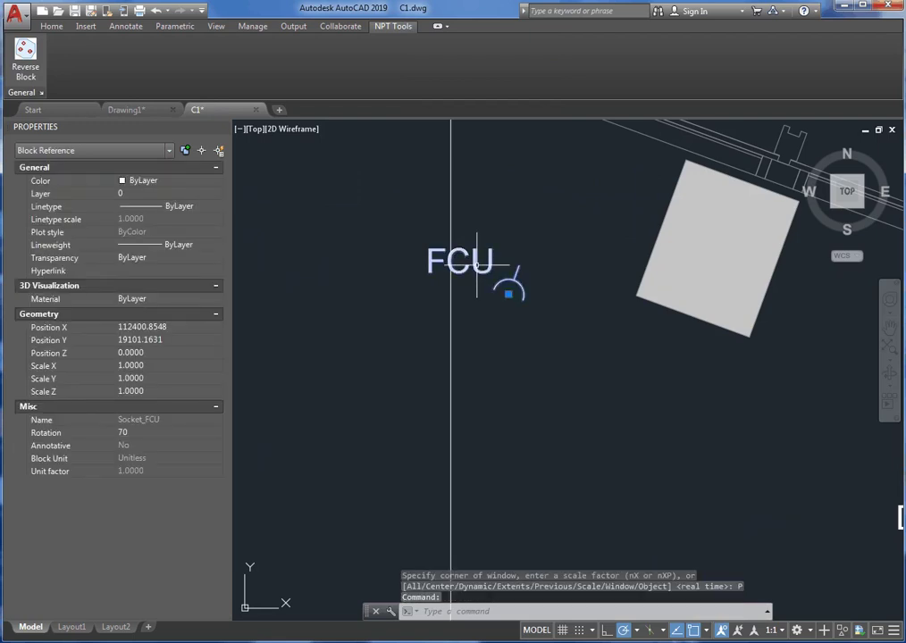
pyautogui.rightClick(479, 267)
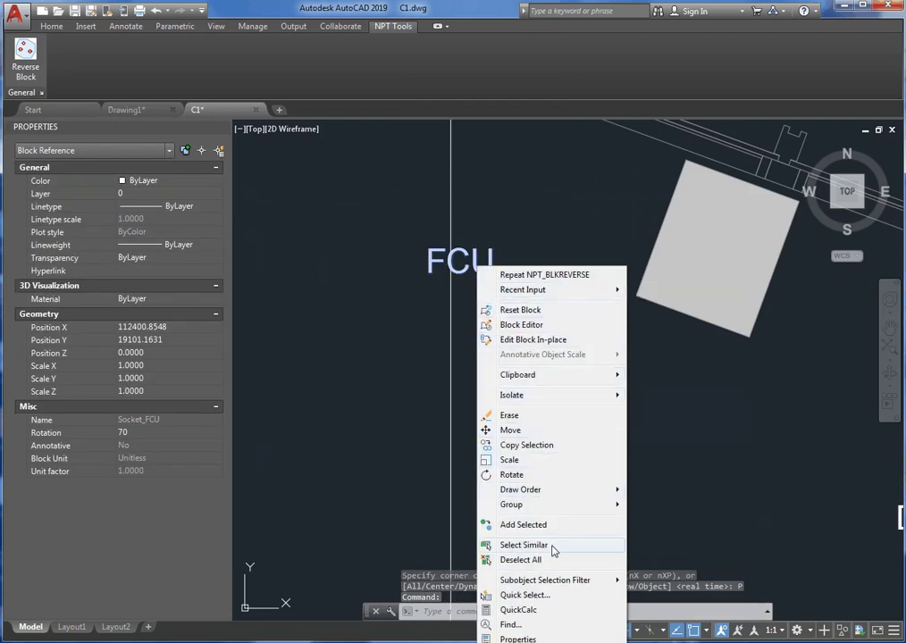
pyautogui.click(524, 545)
# Examine the selected Socket_FCU blocks at their various rotations across the floor plans, then clear the selection
pyautogui.scroll(-8, 516, 435)
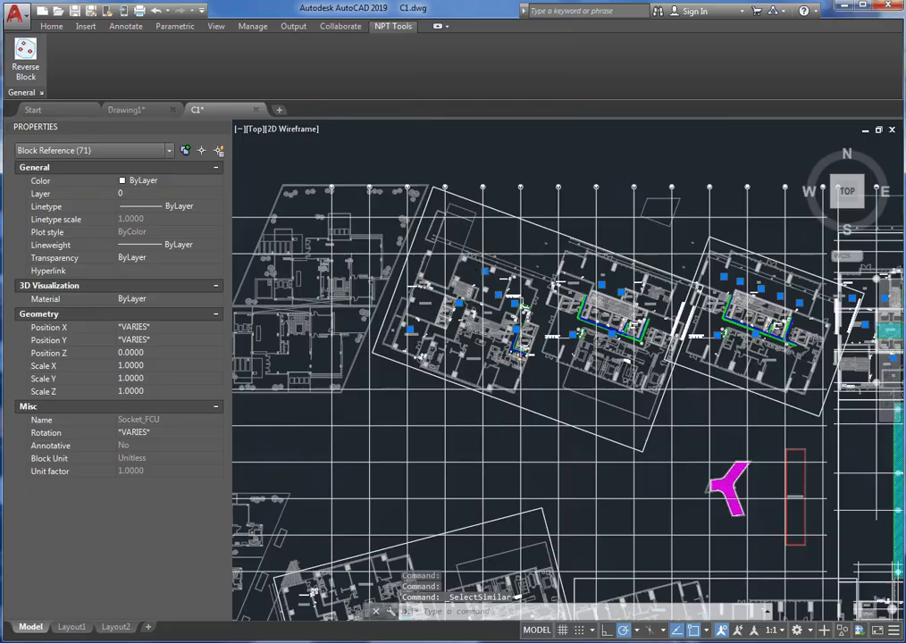
pyautogui.scroll(-3, 469, 524)
pyautogui.scroll(10, 469, 524)
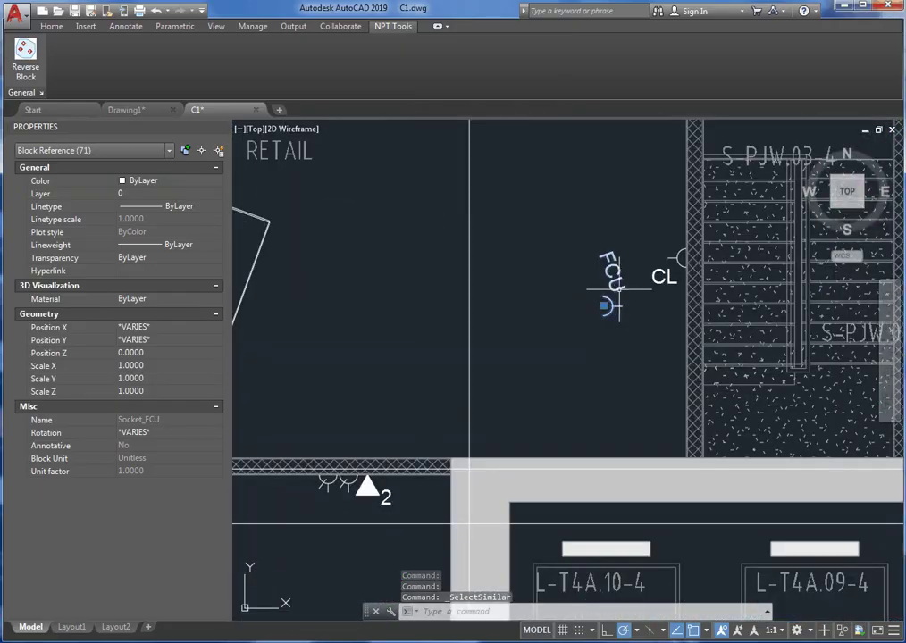
pyautogui.scroll(2, 617, 294)
pyautogui.scroll(-4, 495, 283)
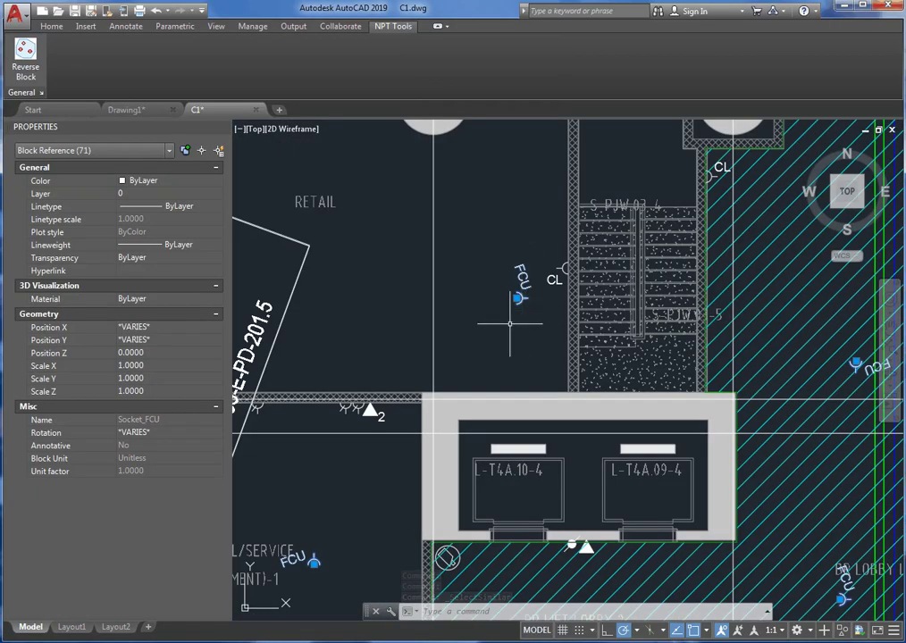
pyautogui.scroll(-3, 510, 323)
pyautogui.scroll(10, 464, 333)
pyautogui.scroll(-2, 579, 247)
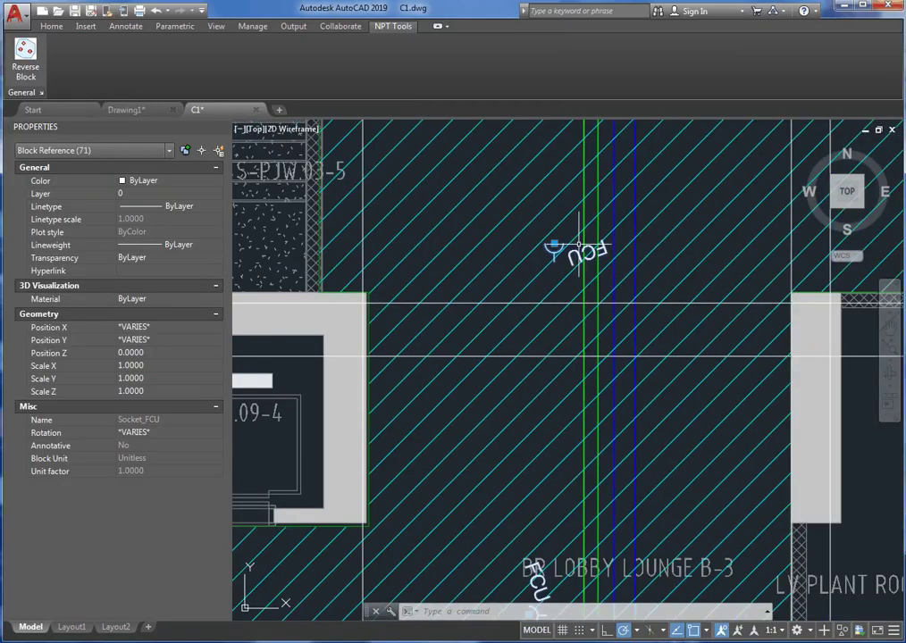
pyautogui.scroll(-10, 579, 245)
pyautogui.scroll(4, 579, 245)
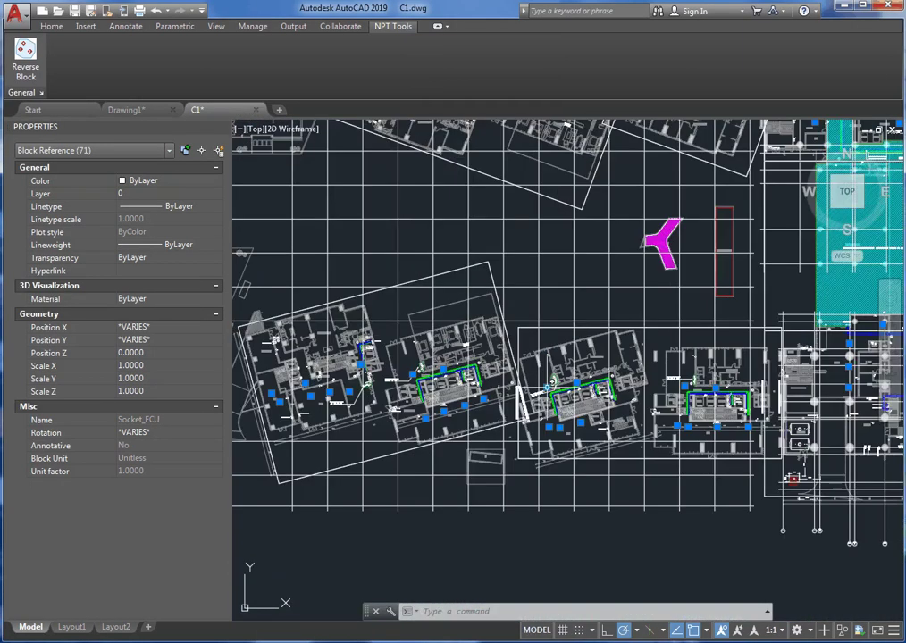
pyautogui.scroll(5, 585, 361)
pyautogui.scroll(-10, 585, 361)
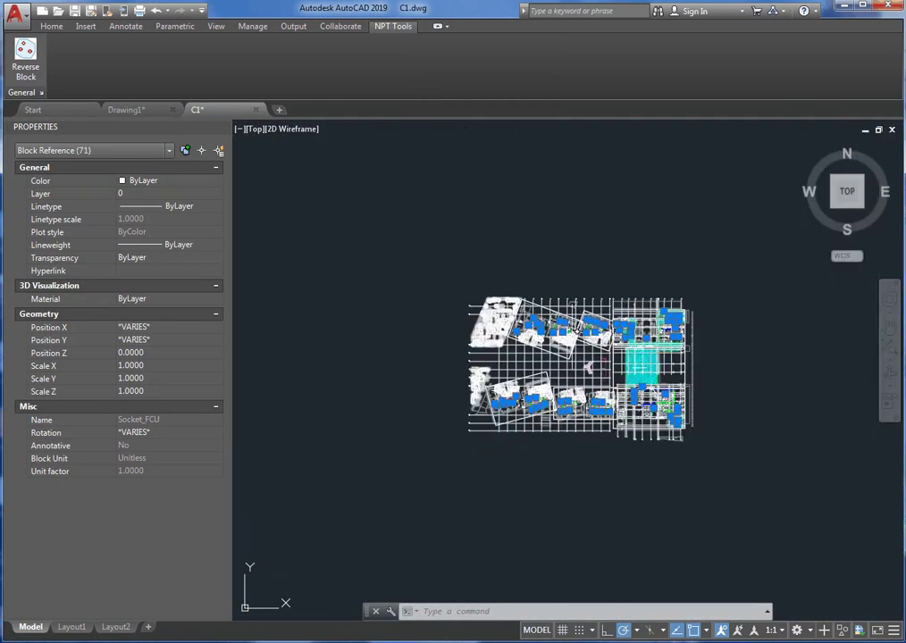
pyautogui.scroll(8, 585, 362)
pyautogui.press('Escape')
# Check which object types make up the circled symbol beside the green ellipse near the reception area
pyautogui.scroll(4, 481, 366)
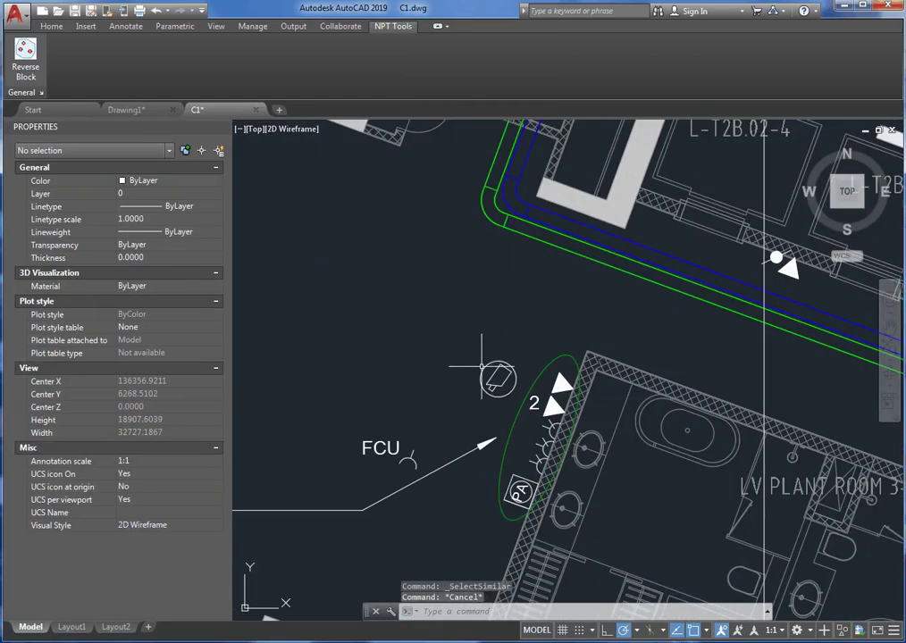
pyautogui.scroll(6, 492, 375)
pyautogui.scroll(4, 516, 383)
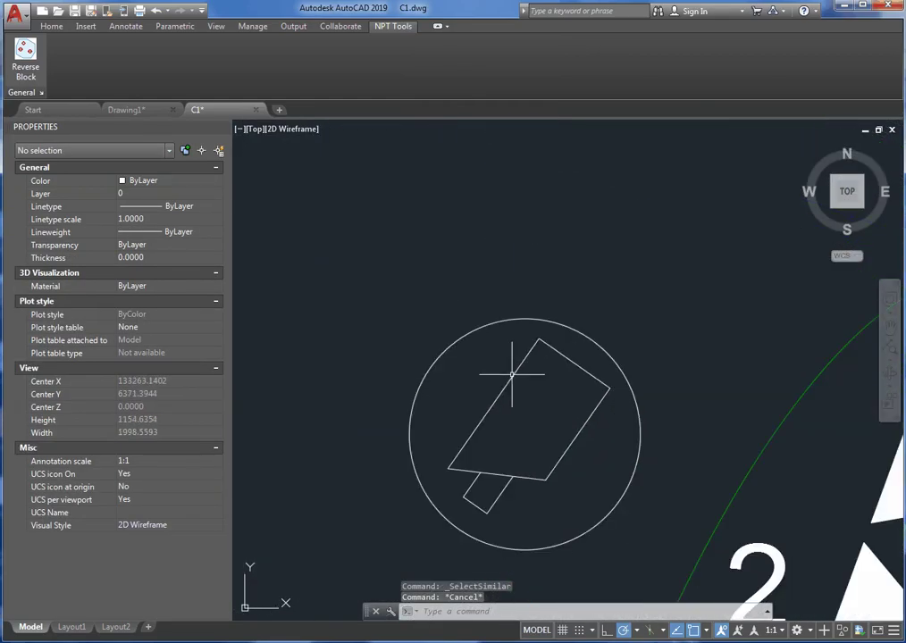
pyautogui.click(369, 283)
pyautogui.click(652, 597)
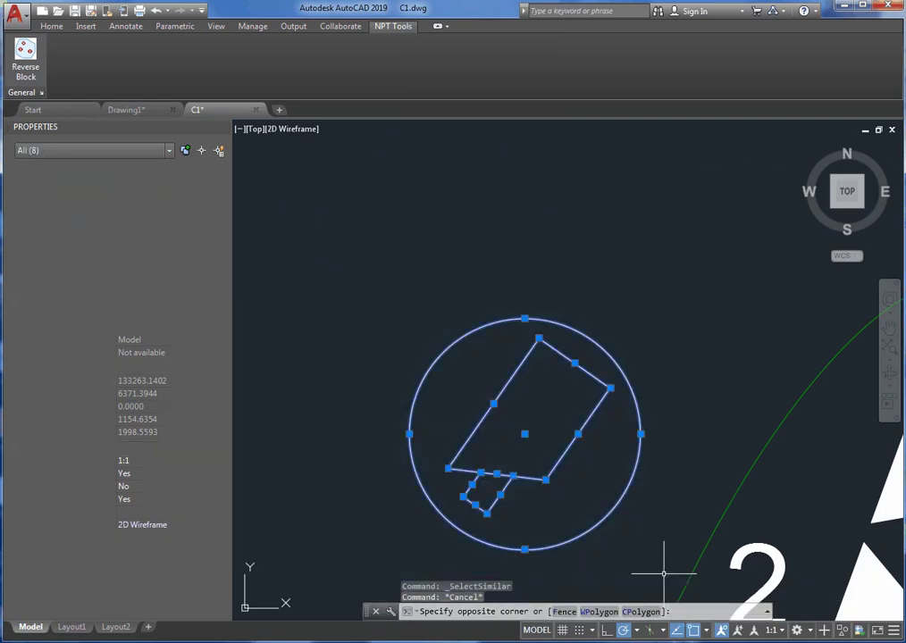
pyautogui.click(77, 151)
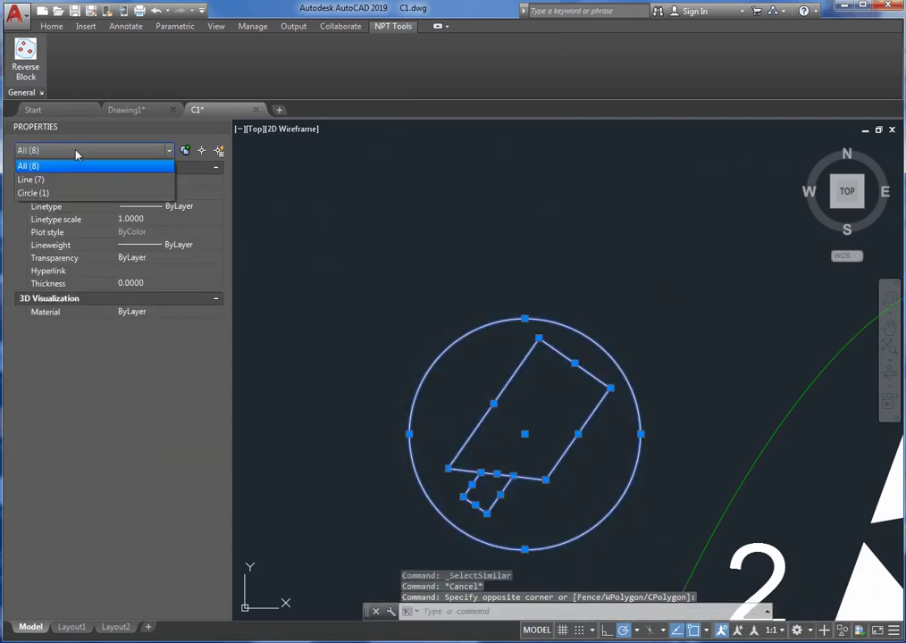
pyautogui.click(76, 156)
pyautogui.scroll(-10, 464, 253)
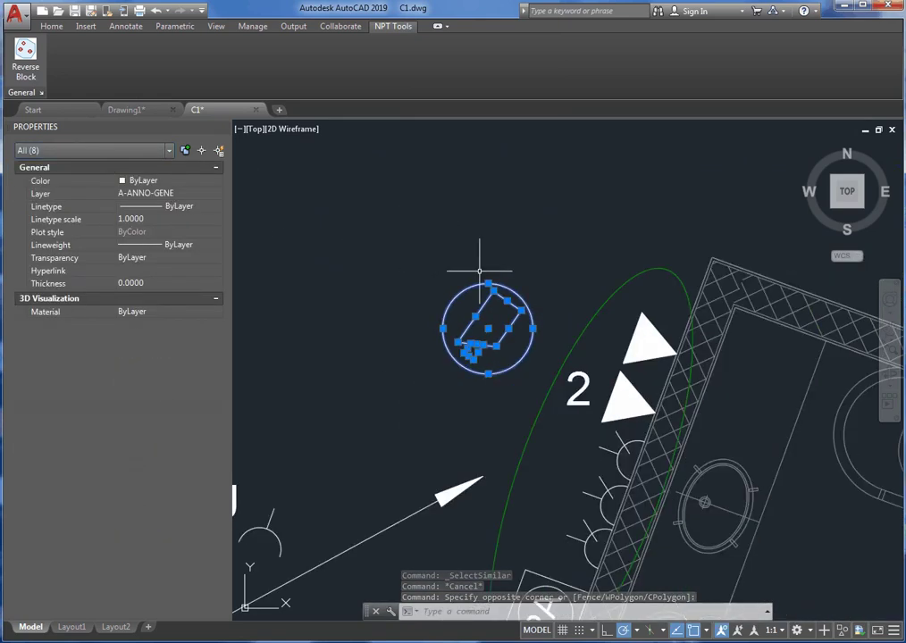
pyautogui.press('Escape')
# Check the object types of the matching circled symbol beside lift L-PJW.01-3 for comparison
pyautogui.moveTo(485, 297)
pyautogui.mouseDown(button='middle')
pyautogui.moveTo(456, 351)
pyautogui.moveTo(409, 355)
pyautogui.mouseUp(button='middle')
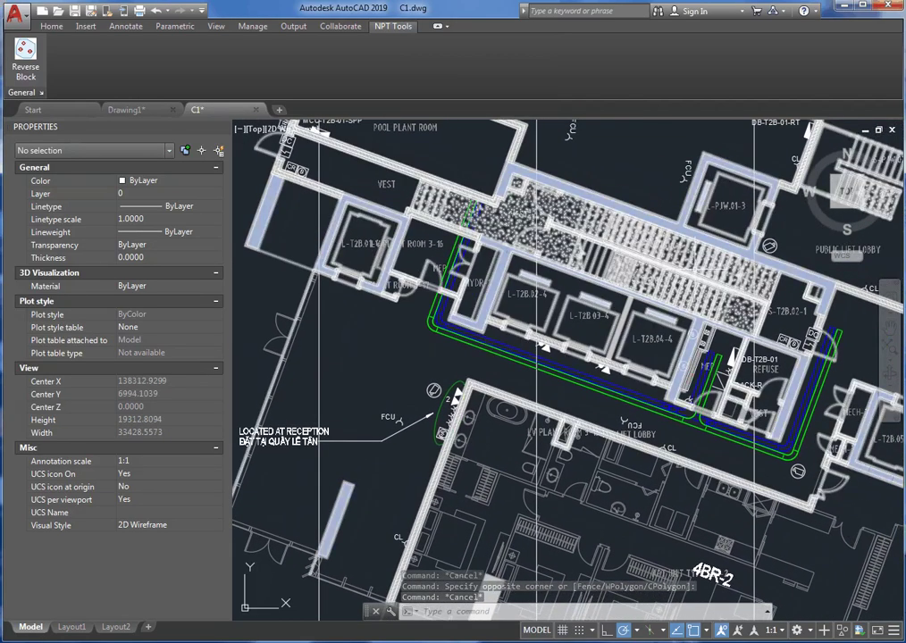
pyautogui.scroll(6, 789, 239)
pyautogui.scroll(2, 771, 221)
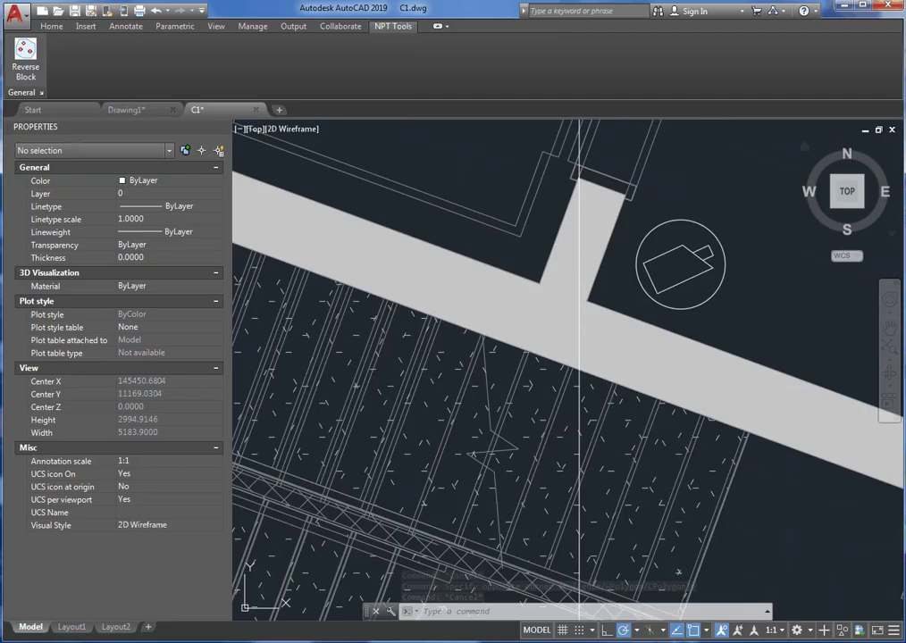
pyautogui.click(762, 212)
pyautogui.click(635, 312)
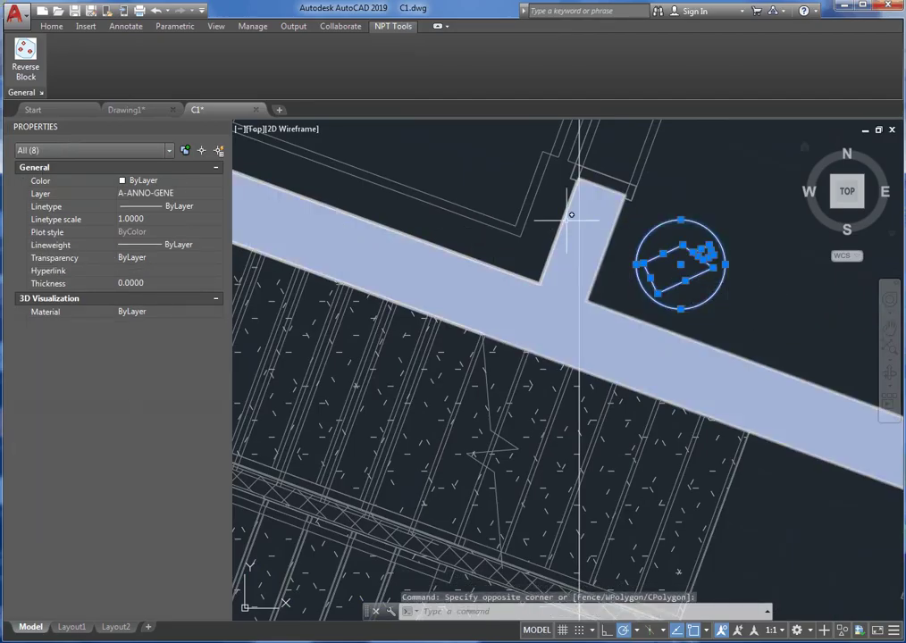
pyautogui.click(98, 152)
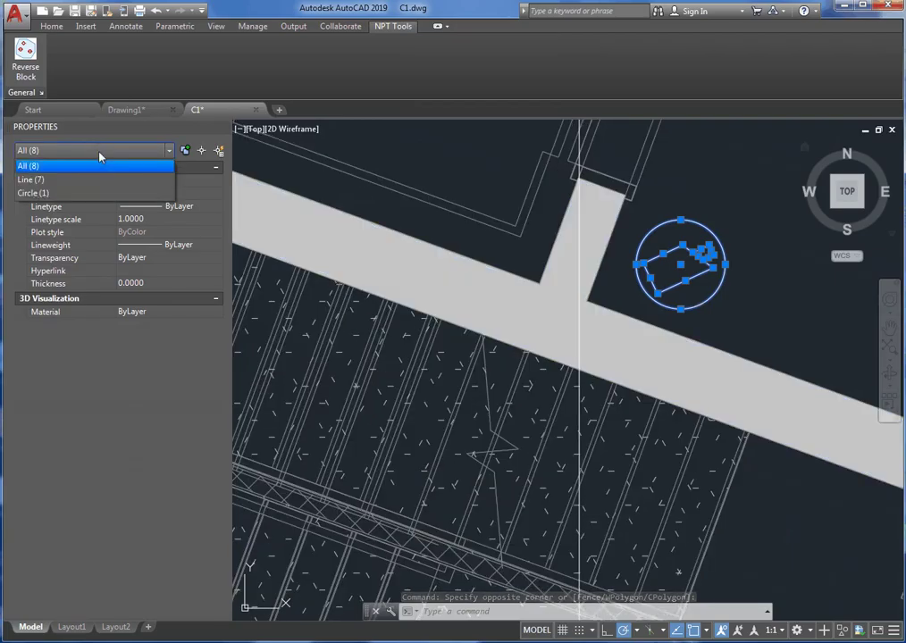
pyautogui.click(98, 158)
pyautogui.press('Escape')
pyautogui.press('Escape')
# Convert the circled symbol beside the green ellipse and all its duplicates into blocks named CameraCeiling with Reverse Block
pyautogui.scroll(-2, 725, 261)
pyautogui.scroll(-5, 726, 261)
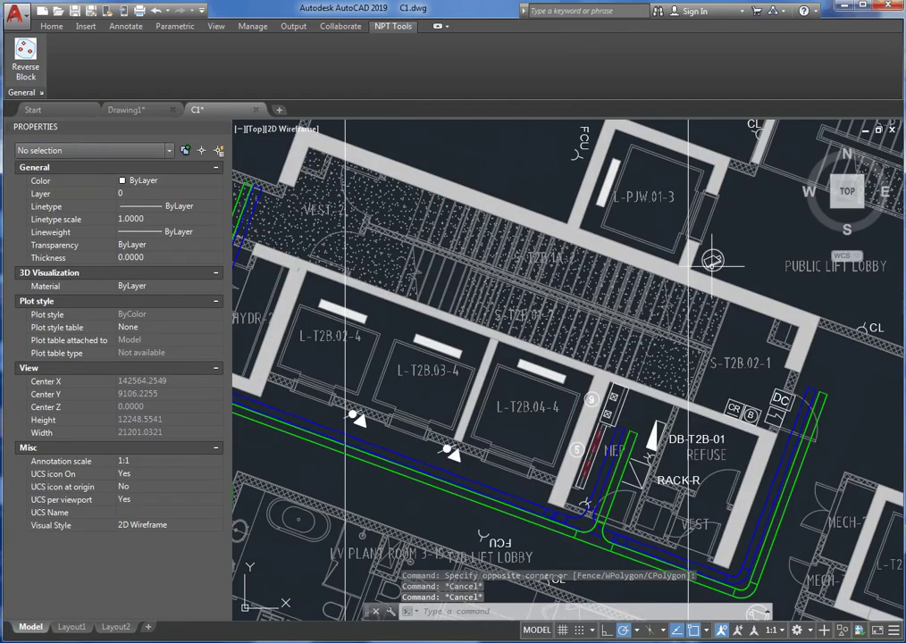
pyautogui.scroll(4, 493, 352)
pyautogui.scroll(5, 493, 351)
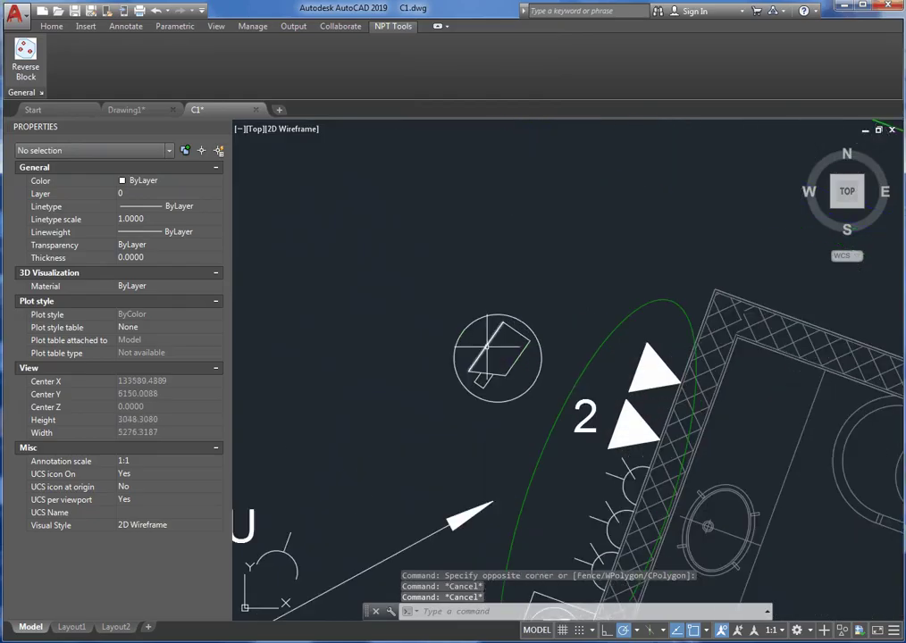
pyautogui.click(418, 289)
pyautogui.click(546, 412)
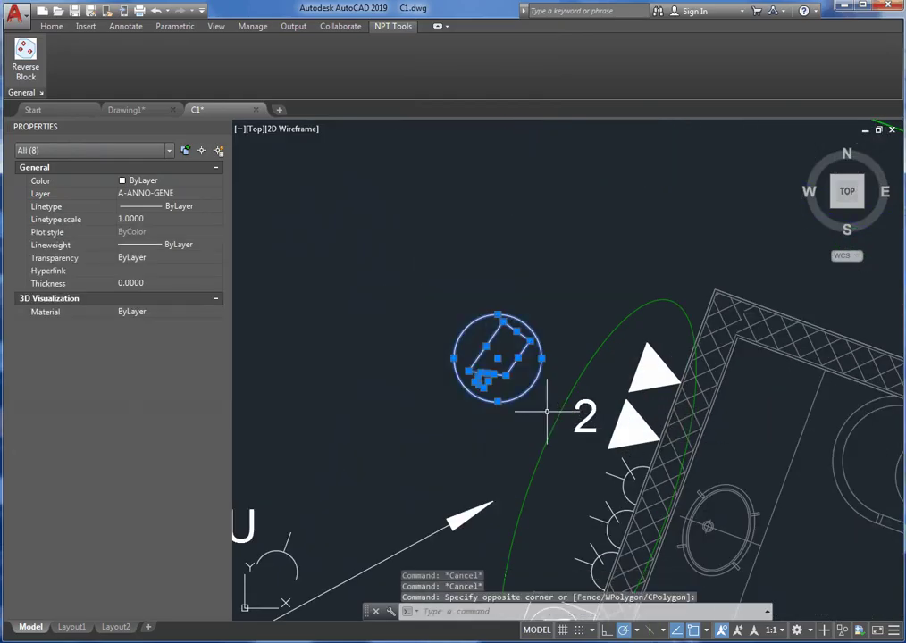
pyautogui.click(26, 59)
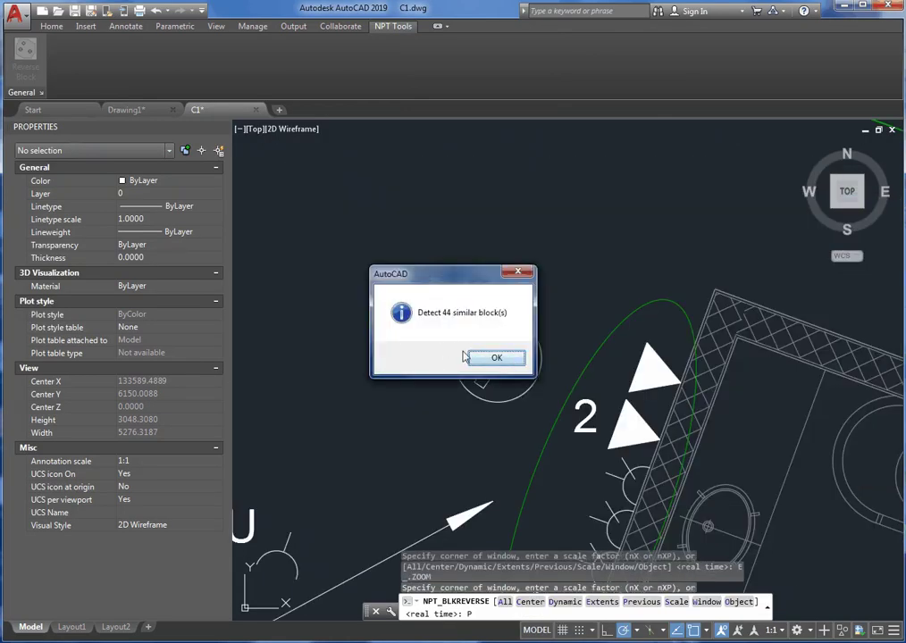
pyautogui.click(494, 358)
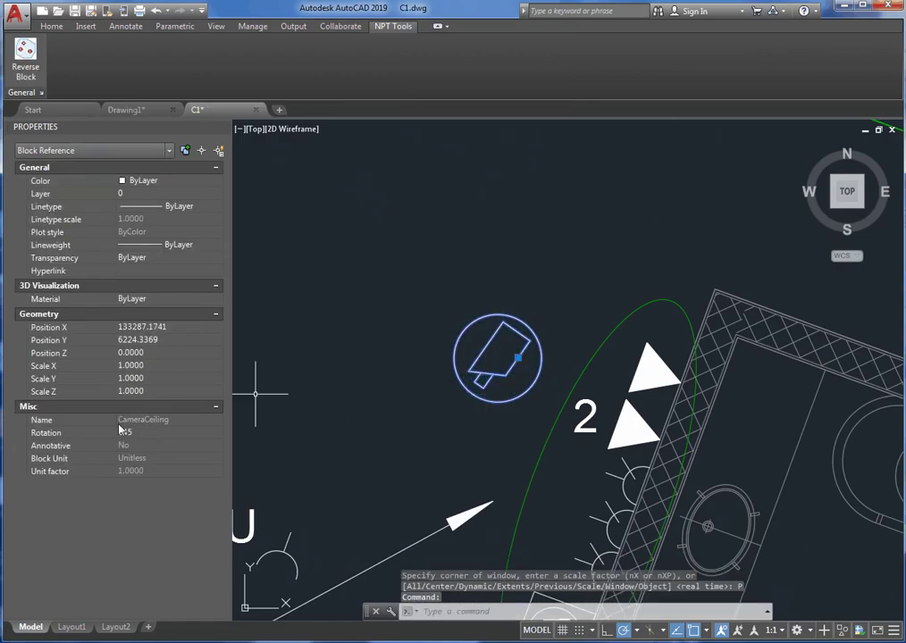
# Select all blocks similar to the converted CameraCeiling symbol and examine the selected ones around the public lift lobby
pyautogui.rightClick(488, 372)
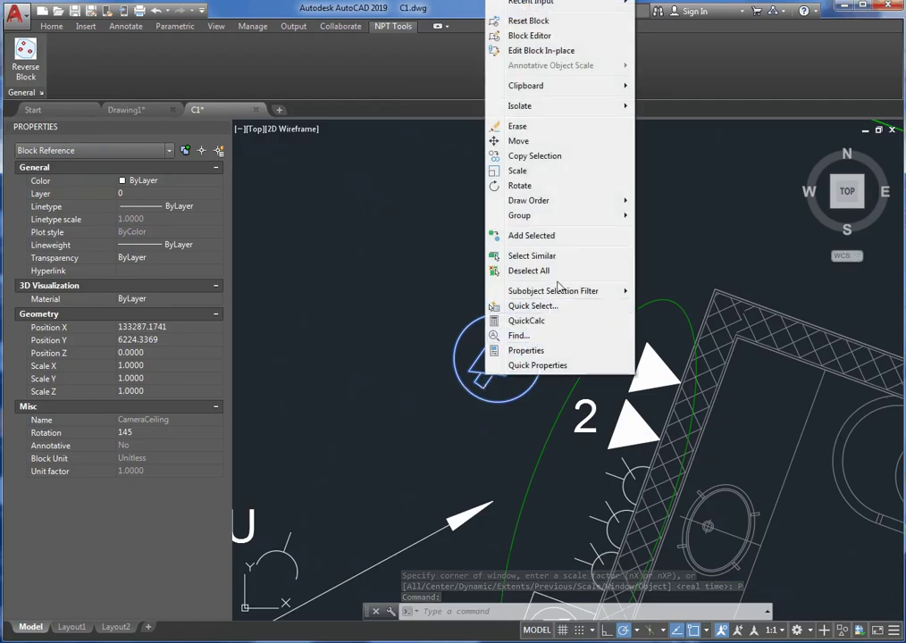
pyautogui.click(543, 257)
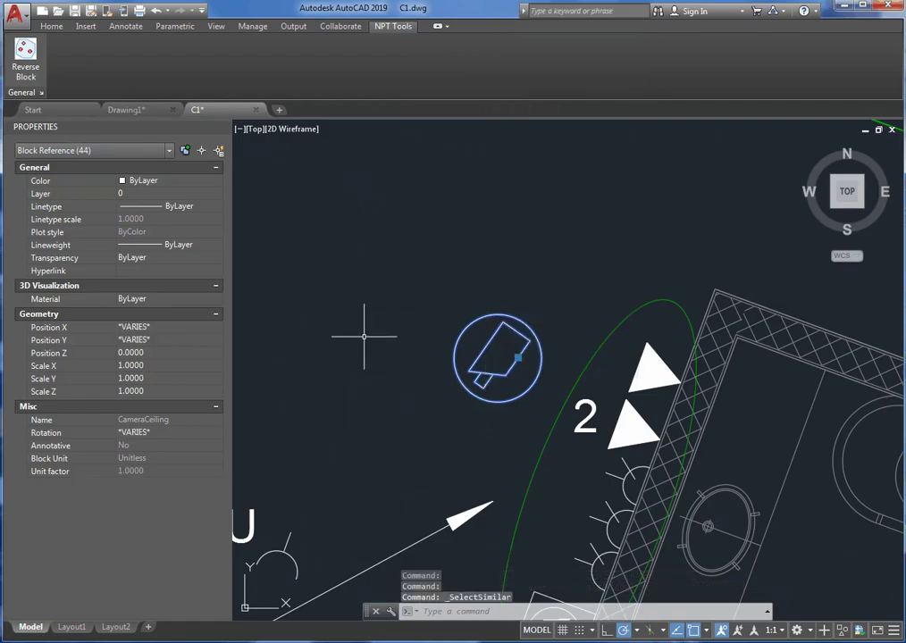
pyautogui.scroll(-10, 332, 342)
pyautogui.scroll(11, 541, 255)
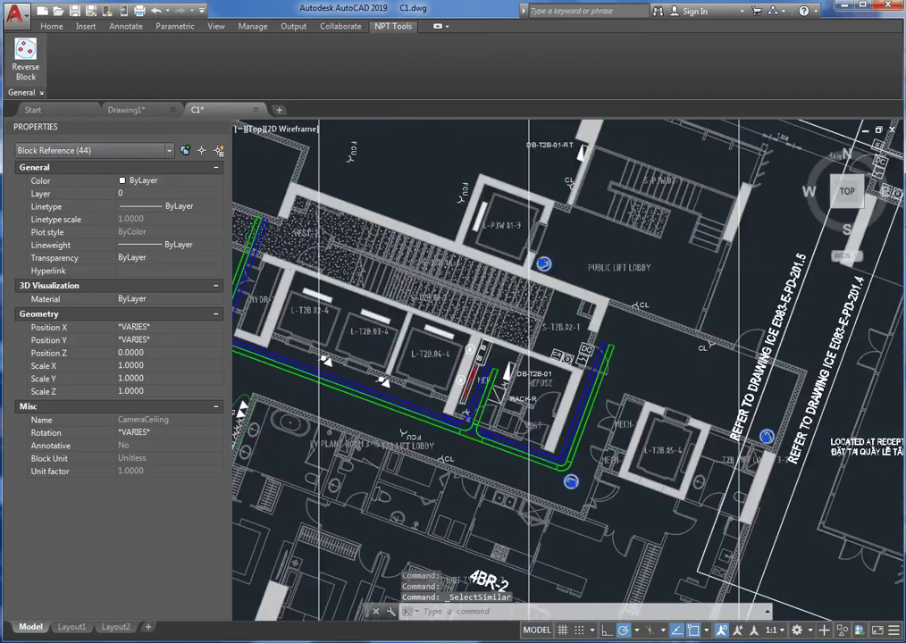
pyautogui.scroll(-10, 528, 246)
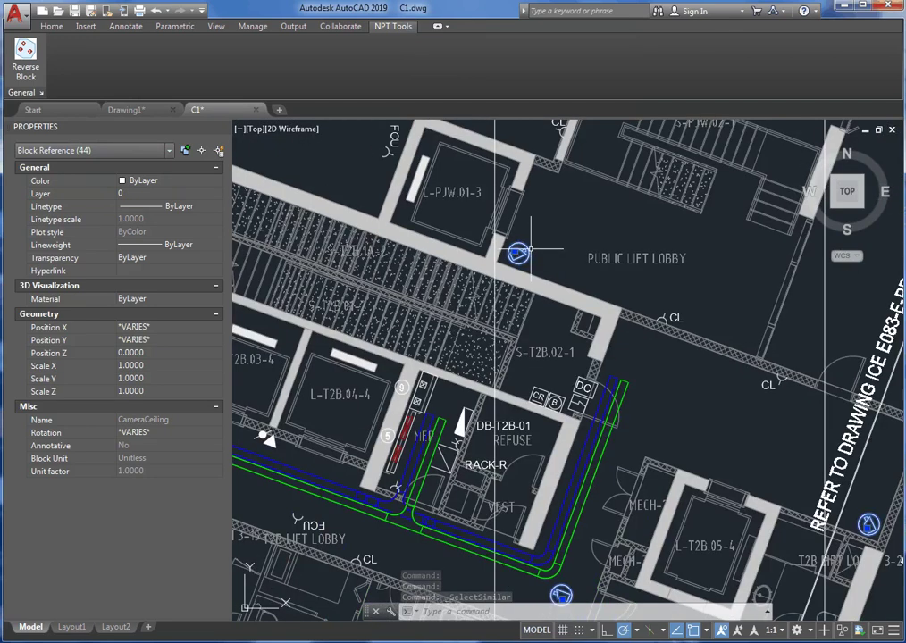
pyautogui.scroll(-8, 585, 310)
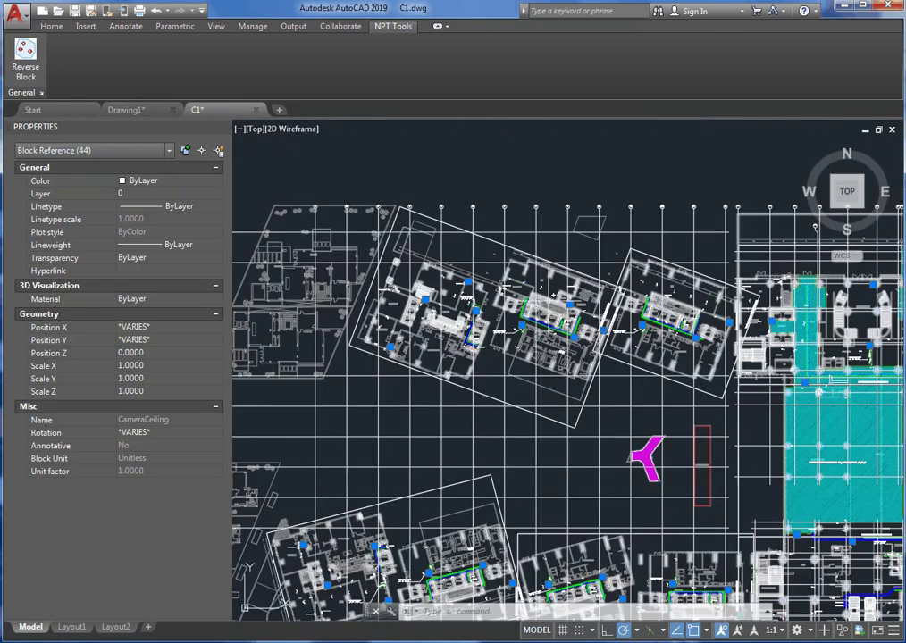
# Examine the selected CameraCeiling blocks' orientations near the T3D lift lobby and in the neighbouring rotated floor plan, and clear the selection
pyautogui.scroll(12, 475, 362)
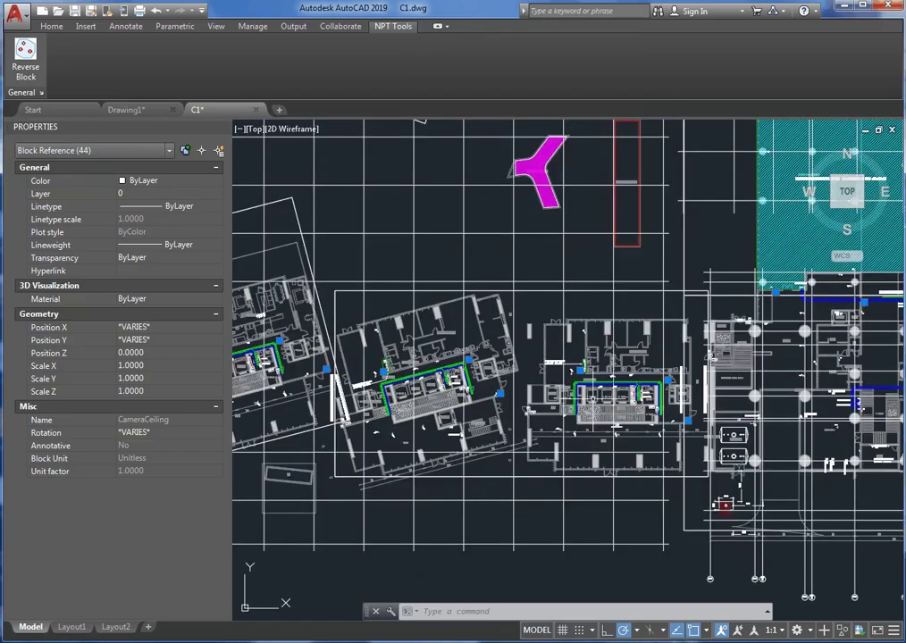
pyautogui.scroll(-6, 494, 303)
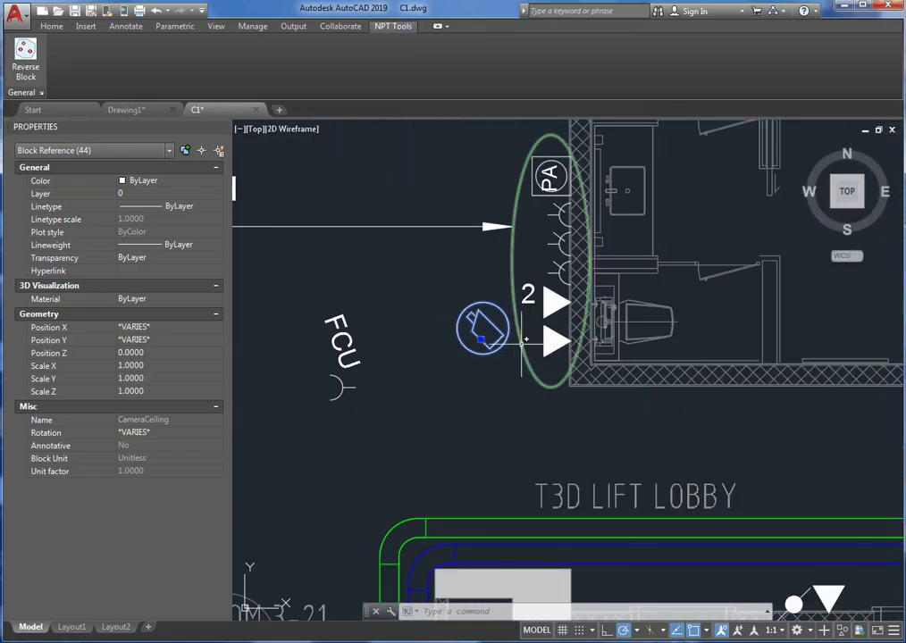
pyautogui.scroll(6, 505, 317)
pyautogui.scroll(2, 519, 310)
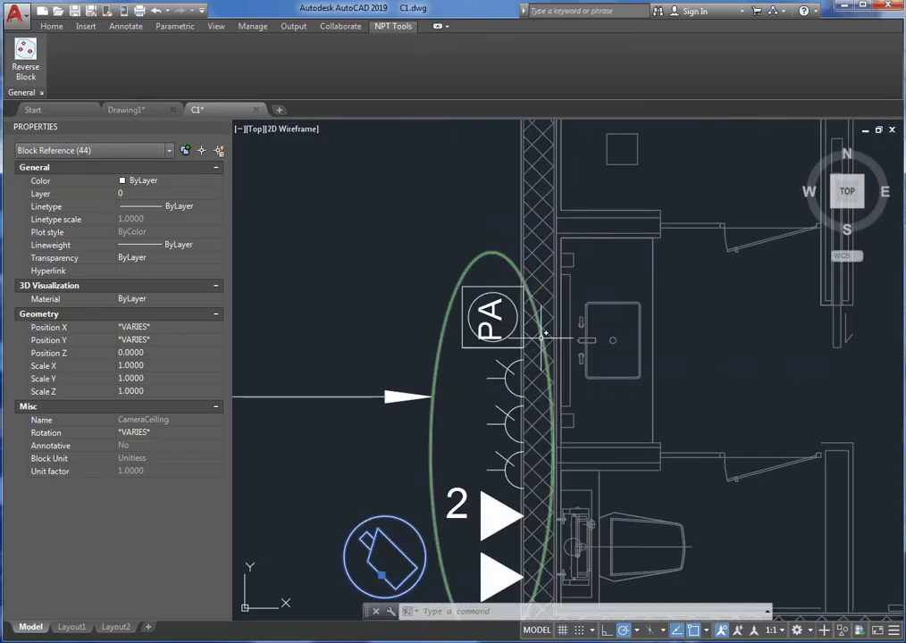
pyautogui.scroll(-4, 637, 304)
pyautogui.scroll(-7, 656, 291)
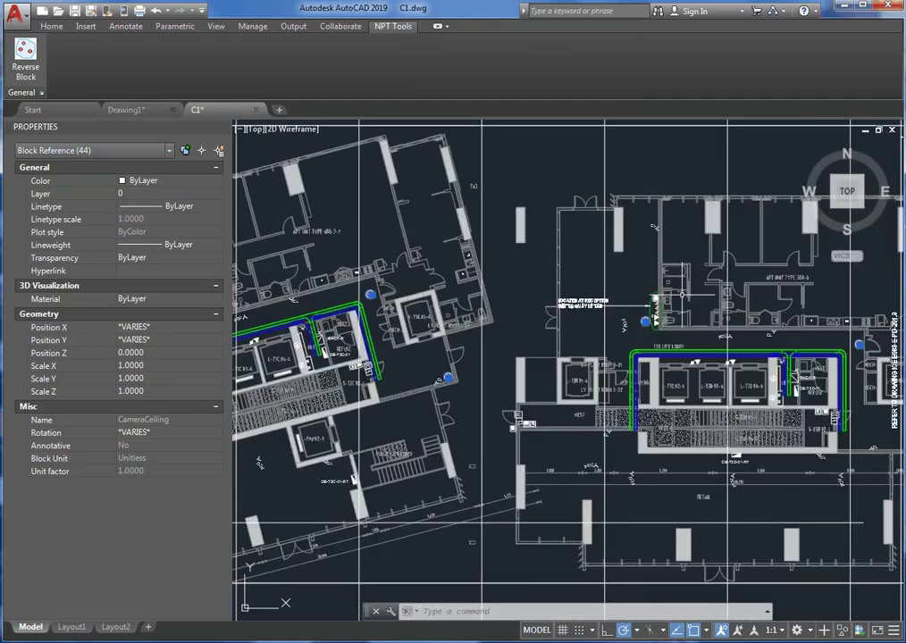
pyautogui.scroll(9, 528, 409)
pyautogui.scroll(2, 625, 424)
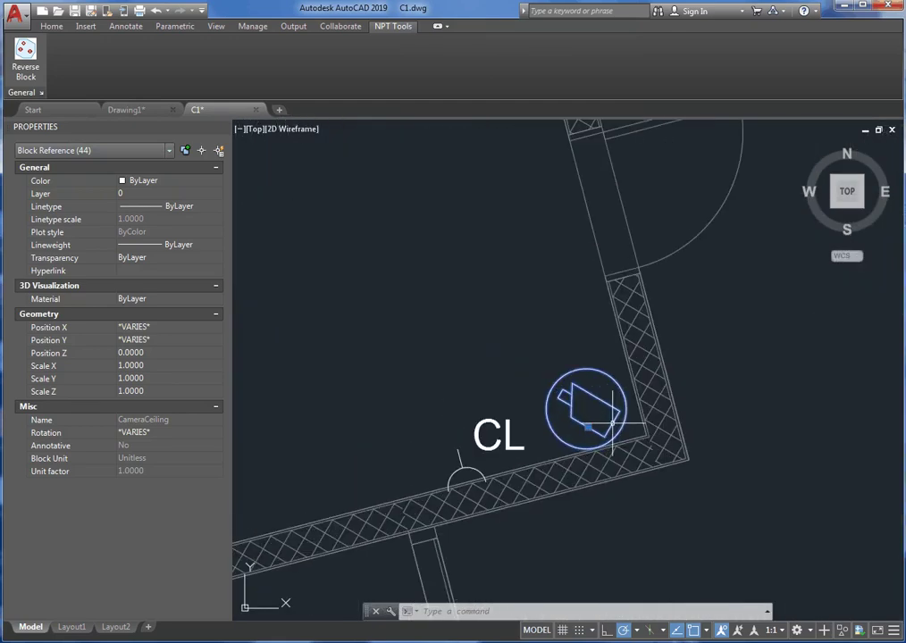
pyautogui.press('Escape')
# Examine the CL socket symbol on the hatched wall beside the ceiling camera
pyautogui.scroll(3, 464, 482)
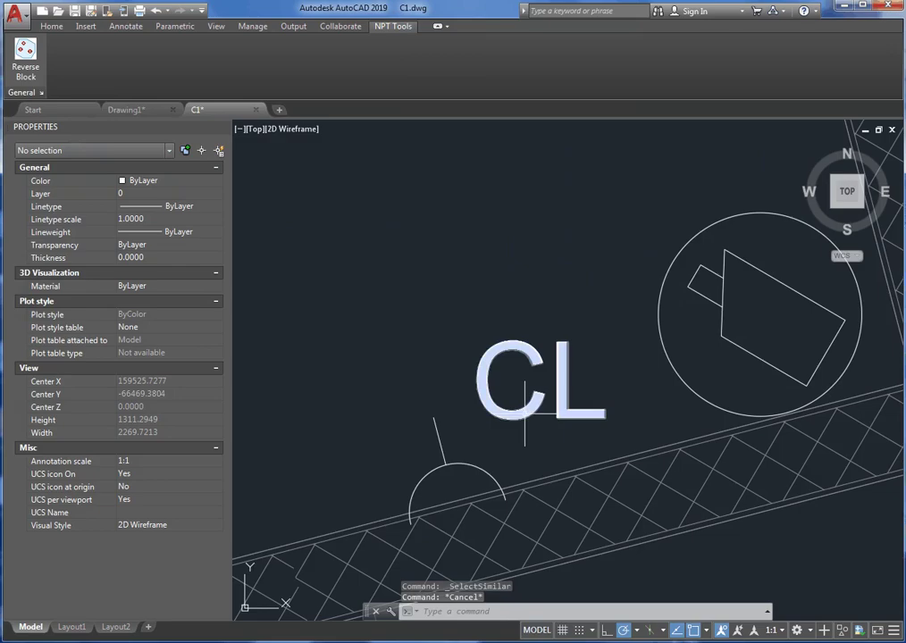
pyautogui.scroll(-3, 424, 240)
pyautogui.scroll(3, 464, 279)
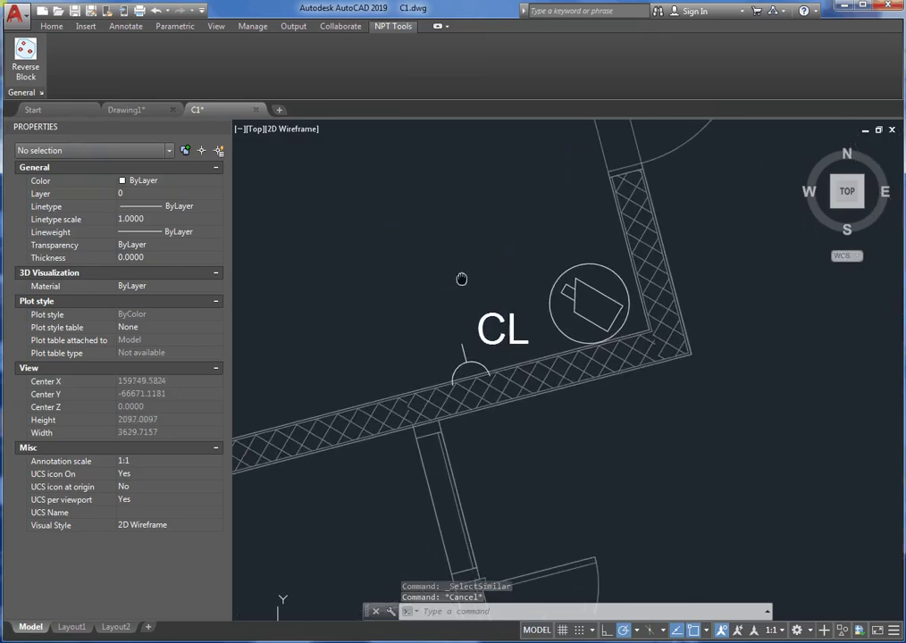
pyautogui.scroll(-2, 503, 316)
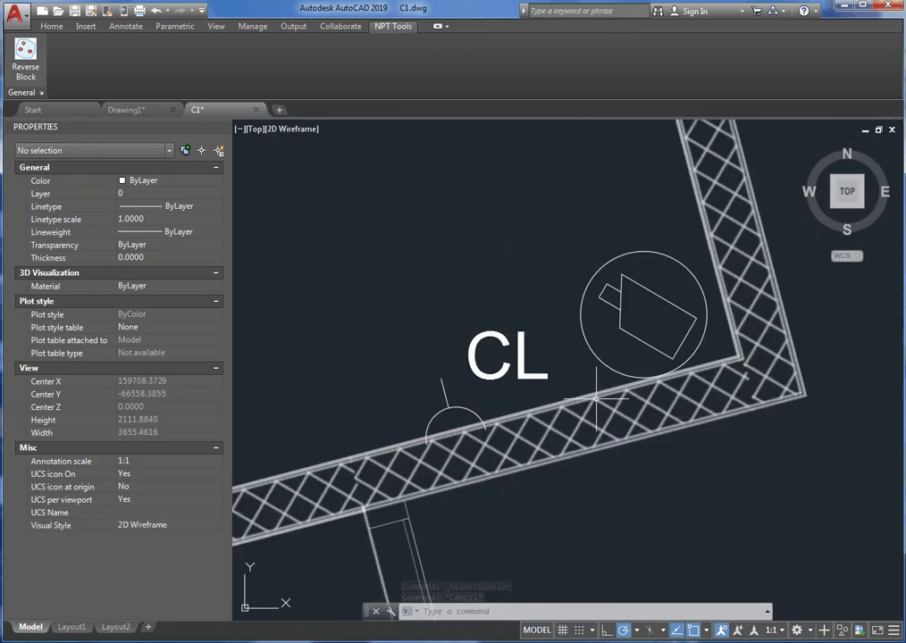